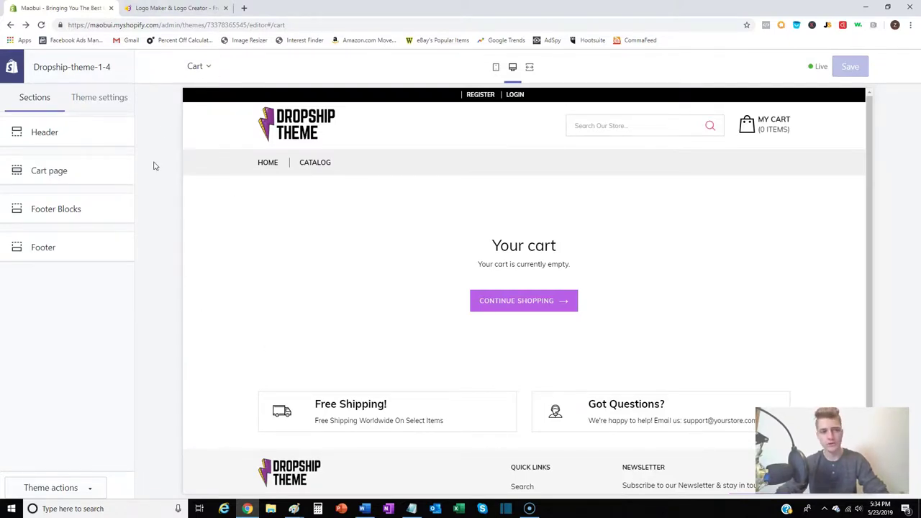
# Step: Switch to the Hatchful Logo Maker tab and scroll down its home page
pyautogui.click(162, 8)
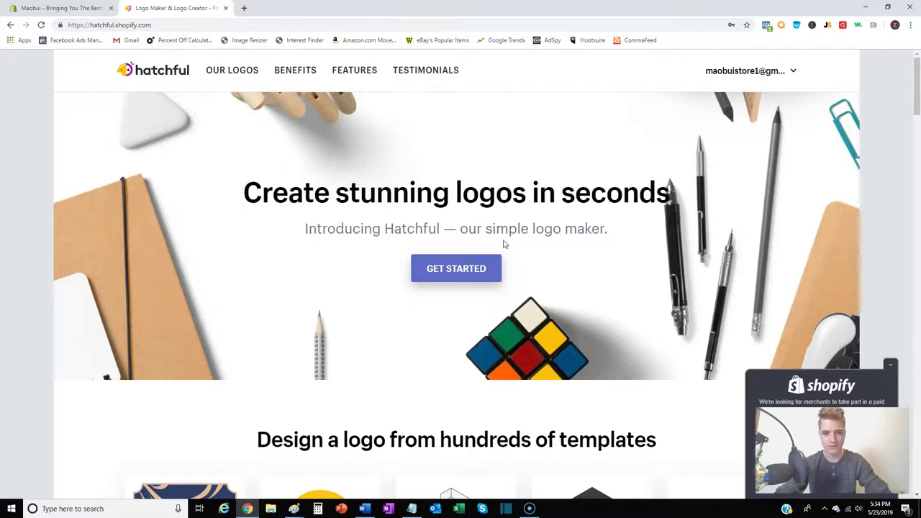
pyautogui.scroll(-1, 505, 243)
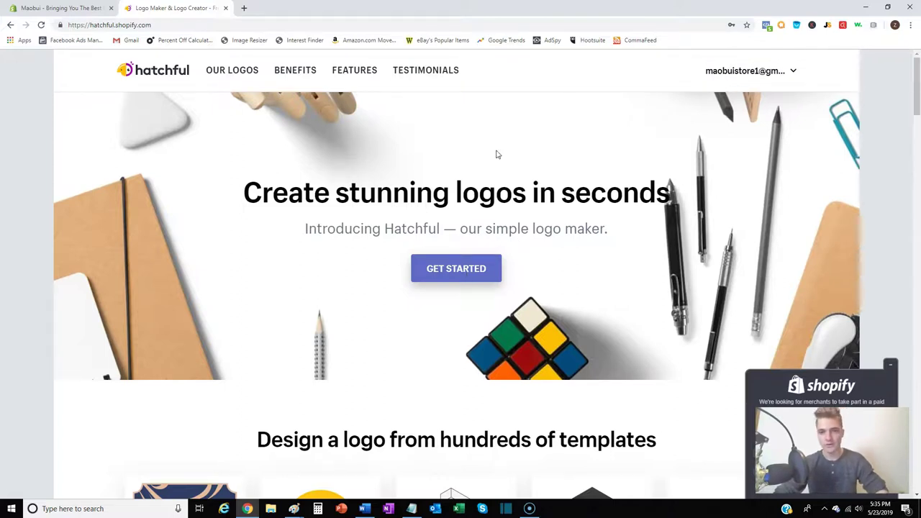
# Step: Start a new Hatchful logo and browse the business space tiles
pyautogui.click(458, 267)
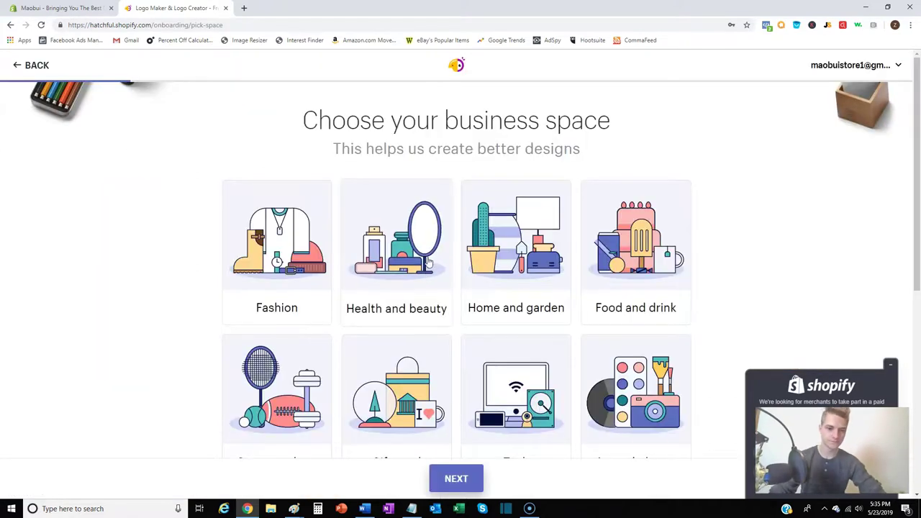
pyautogui.scroll(-1, 541, 235)
pyautogui.scroll(-1, 541, 235)
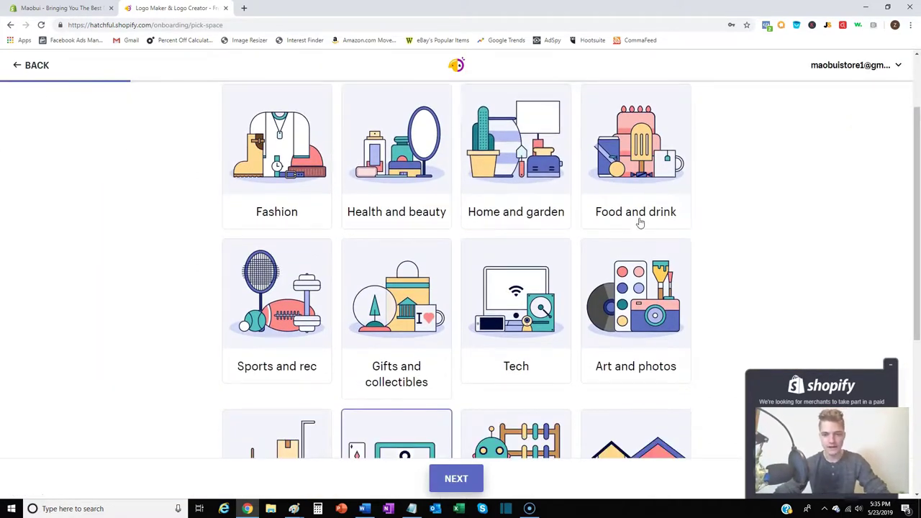
pyautogui.scroll(-3, 715, 228)
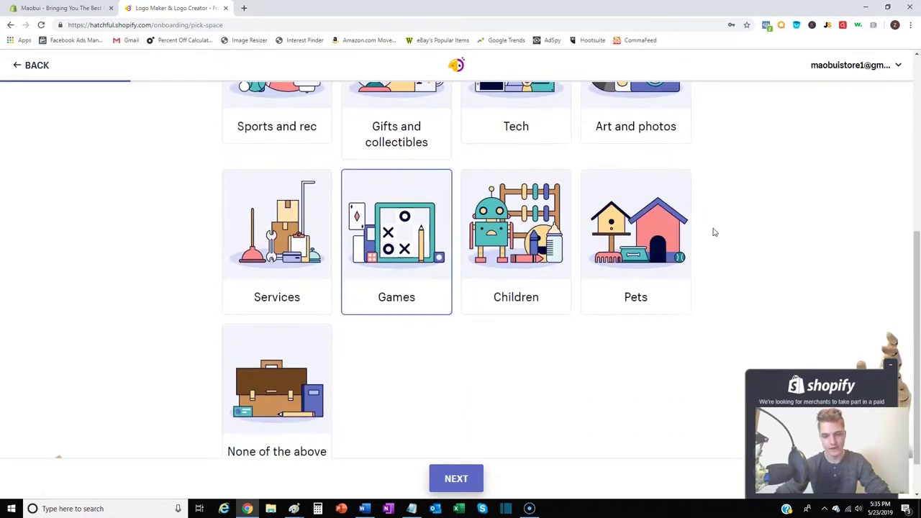
pyautogui.scroll(3, 702, 250)
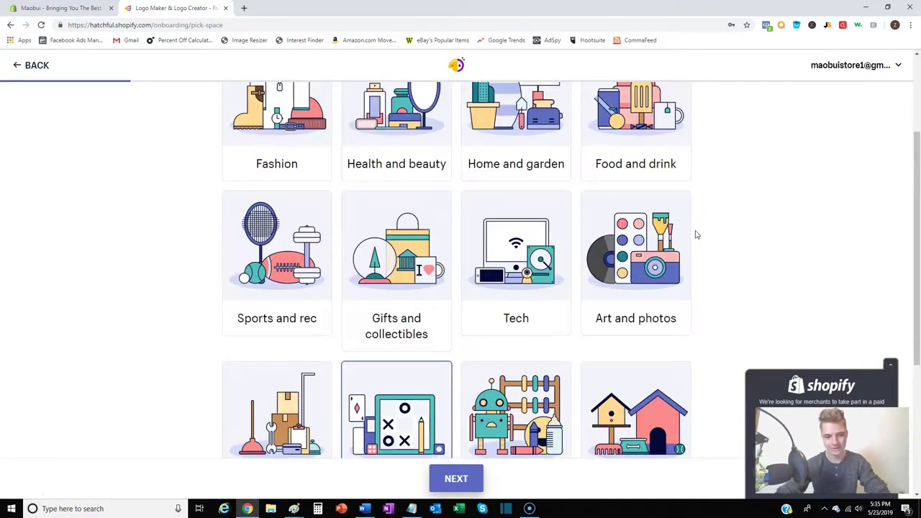
pyautogui.scroll(2, 695, 235)
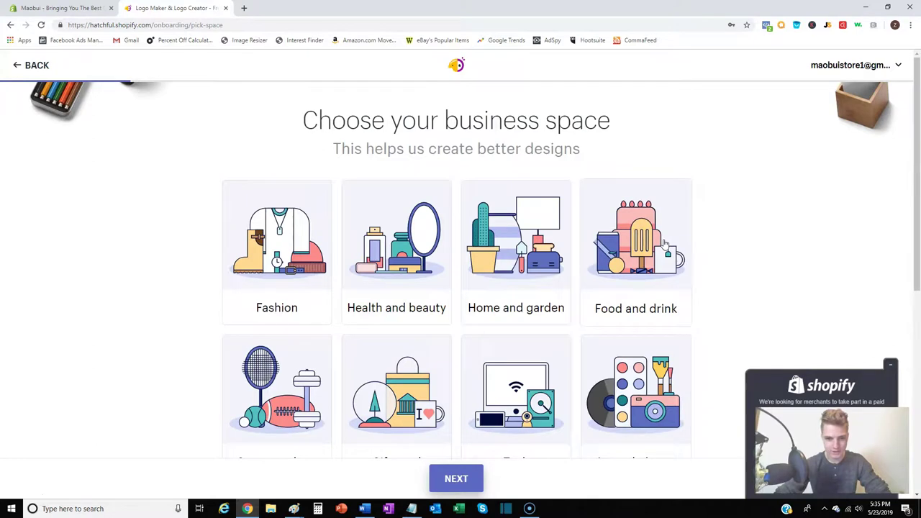
pyautogui.scroll(-1, 663, 245)
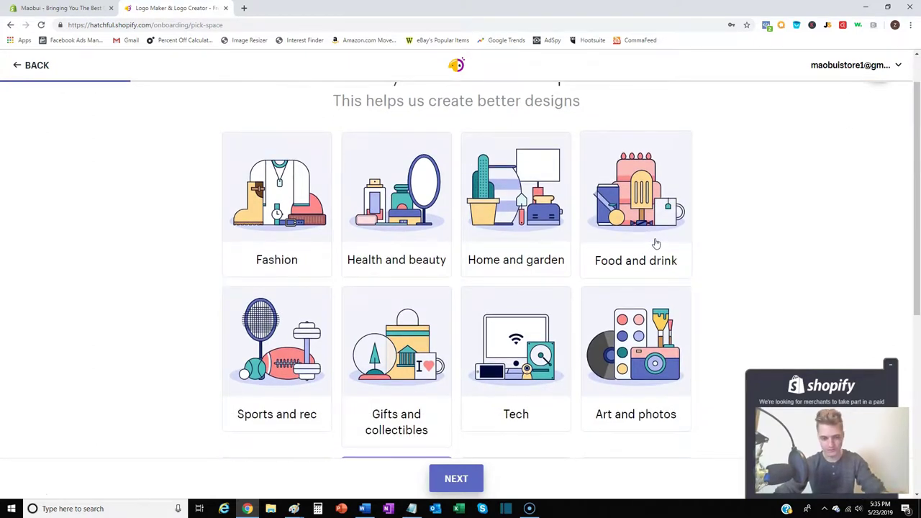
pyautogui.scroll(-1, 655, 245)
pyautogui.scroll(-2, 687, 249)
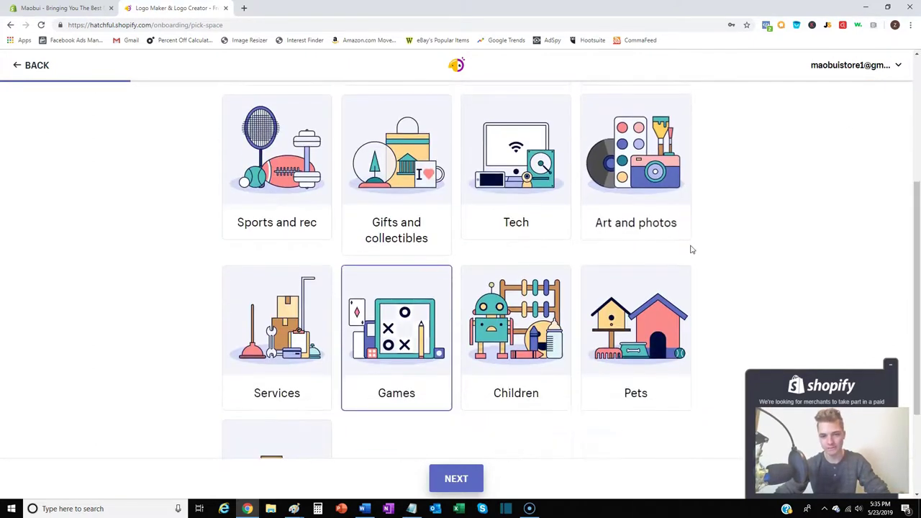
pyautogui.scroll(4, 708, 253)
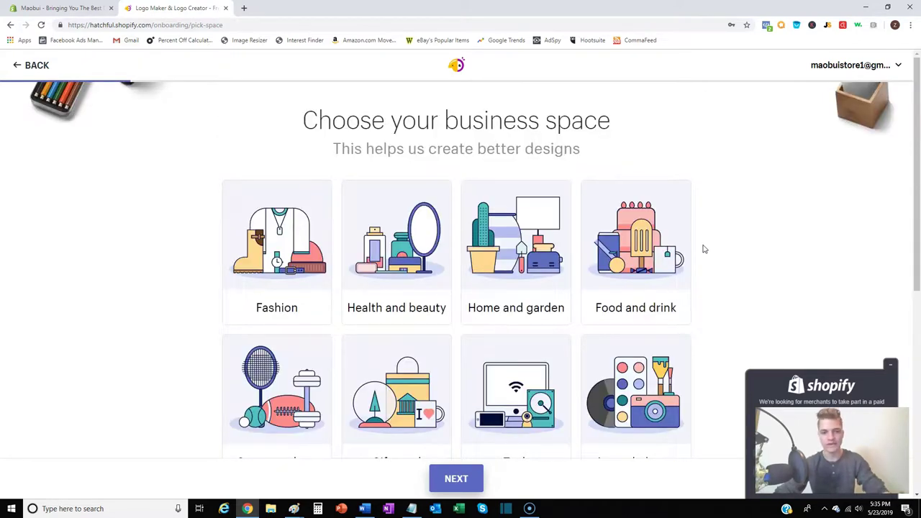
pyautogui.scroll(-5, 702, 253)
pyautogui.scroll(2, 748, 251)
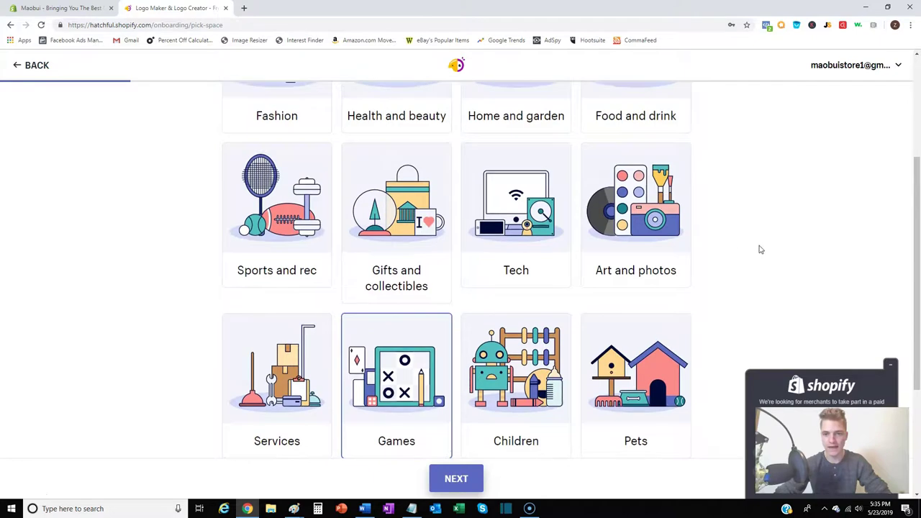
# Step: Choose Art and photos as the business space
pyautogui.click(636, 225)
pyautogui.scroll(-1, 619, 209)
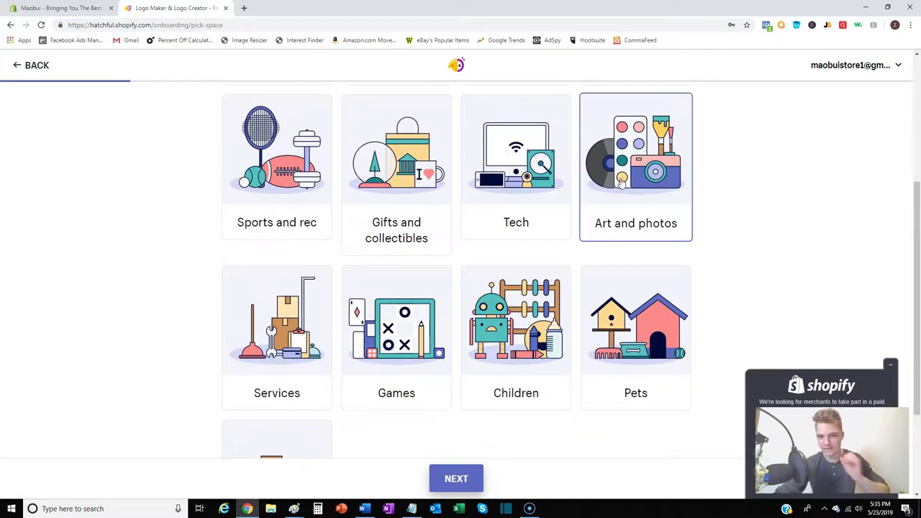
pyautogui.scroll(-3, 497, 400)
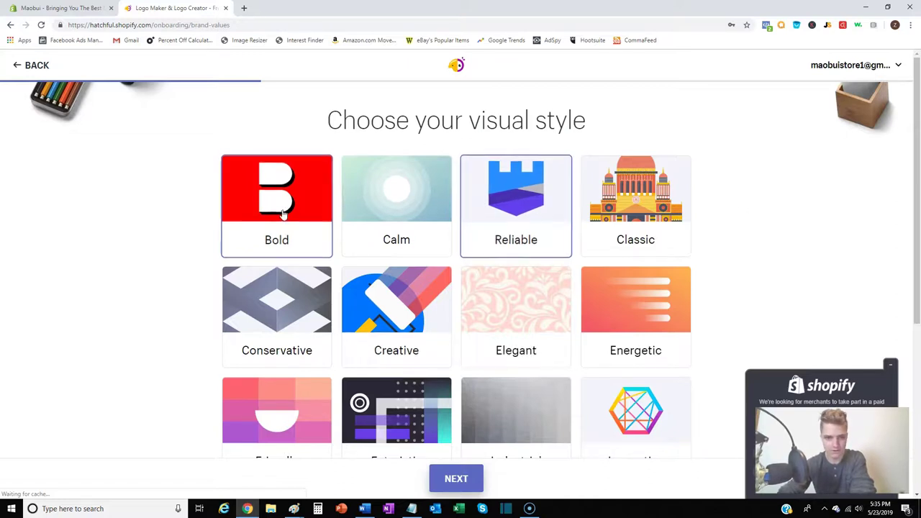
# Step: Swap Strong for Modern so the styles are Bold, Reliable and Modern
pyautogui.scroll(-2, 468, 261)
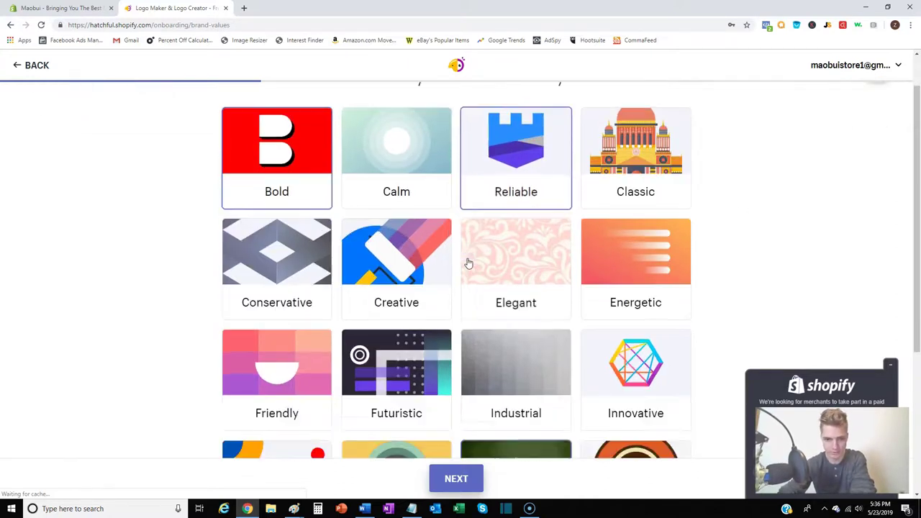
pyautogui.scroll(-1, 468, 261)
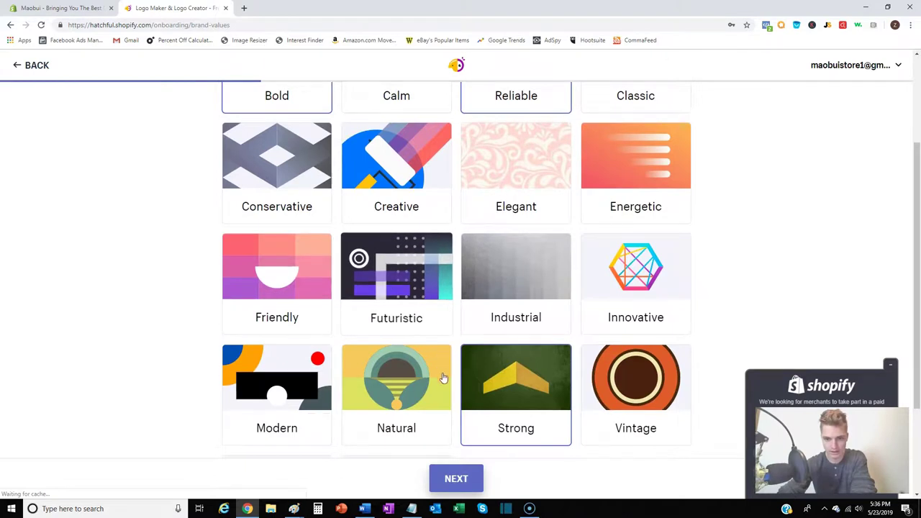
pyautogui.click(298, 392)
pyautogui.click(487, 431)
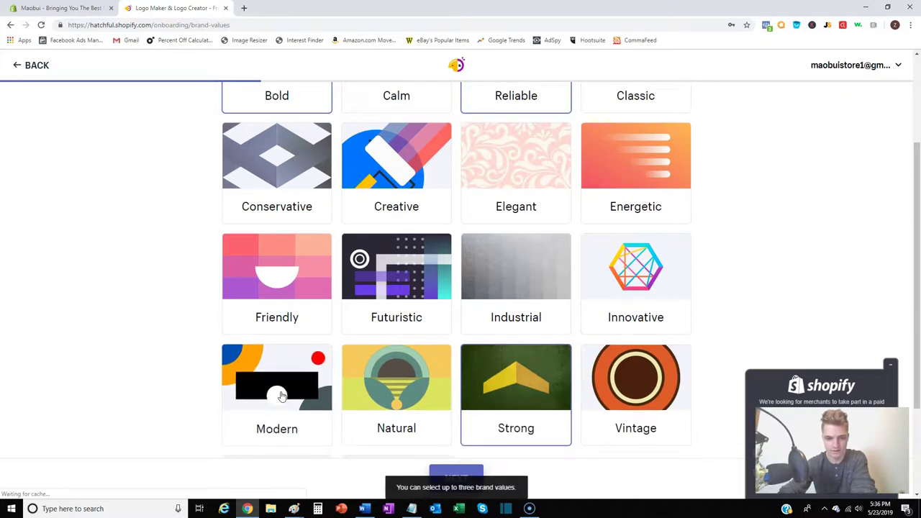
pyautogui.click(287, 417)
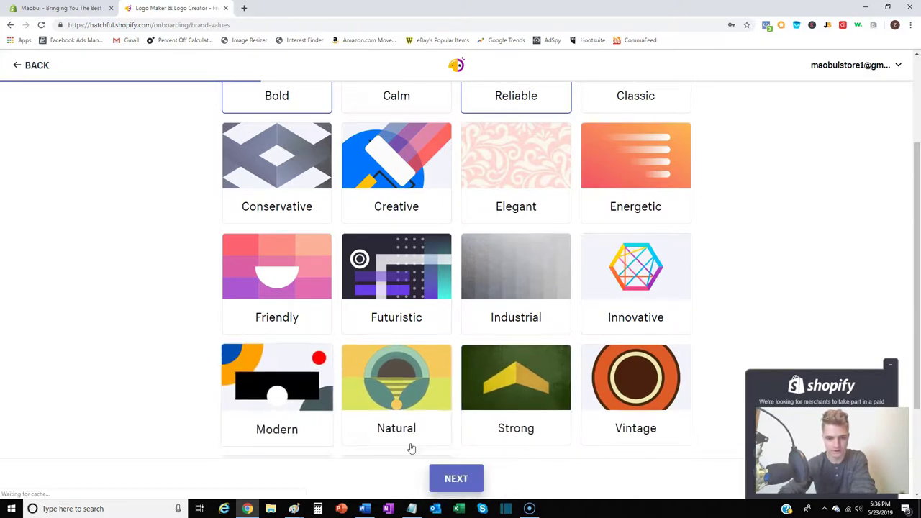
pyautogui.scroll(1, 485, 274)
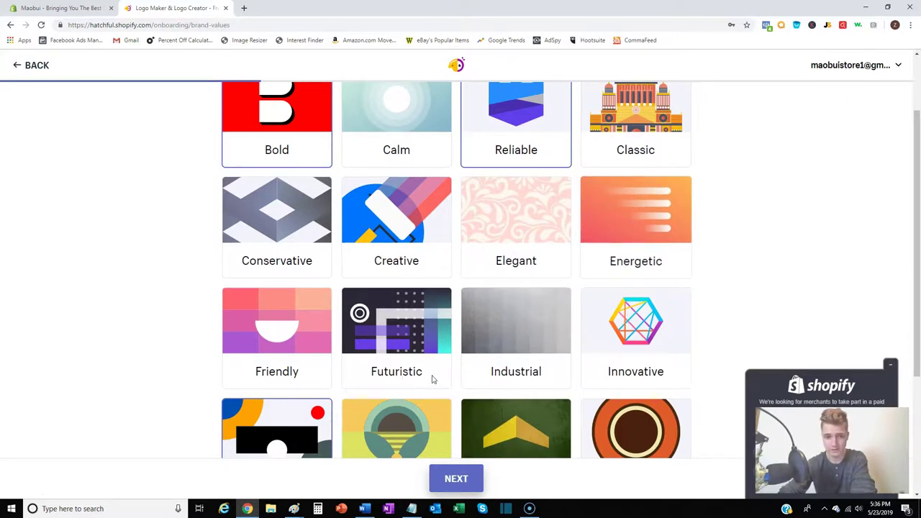
pyautogui.scroll(-3, 535, 211)
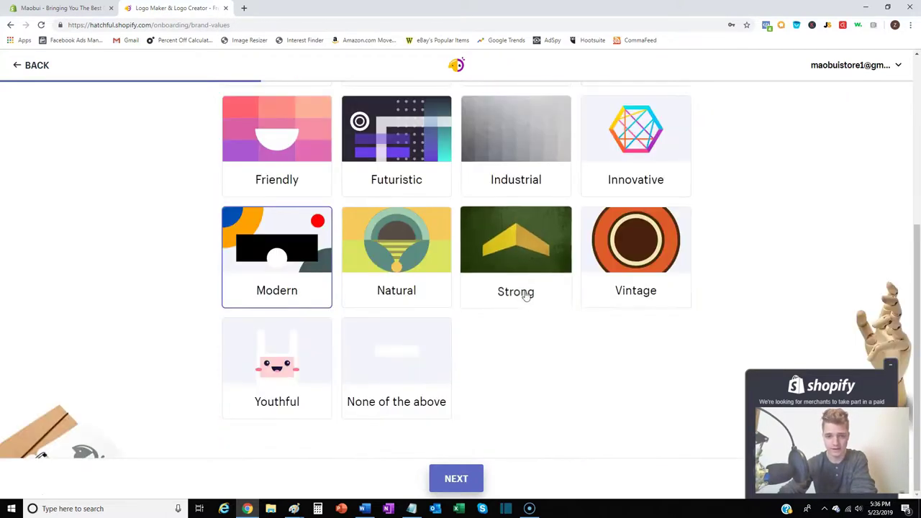
# Step: Enter Maobui as the business name
pyautogui.click(456, 479)
pyautogui.write('R')
pyautogui.click(393, 228)
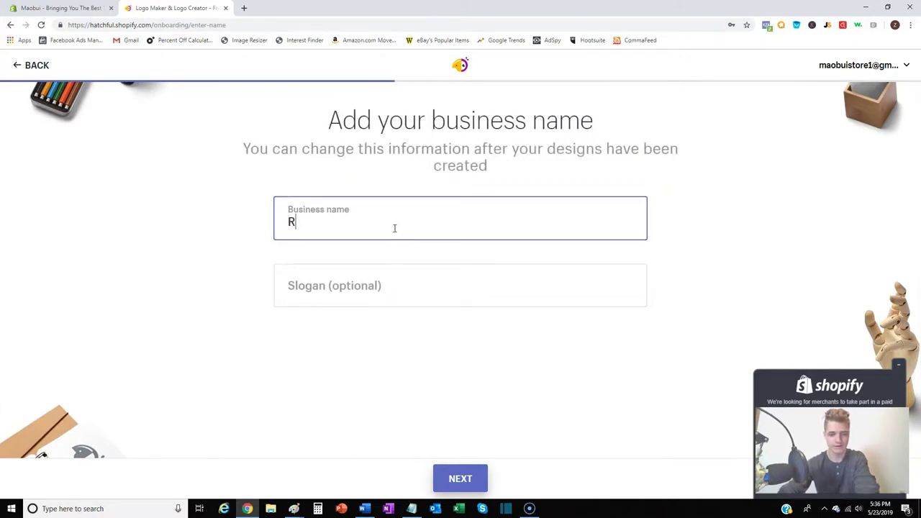
pyautogui.press('BackSpace')
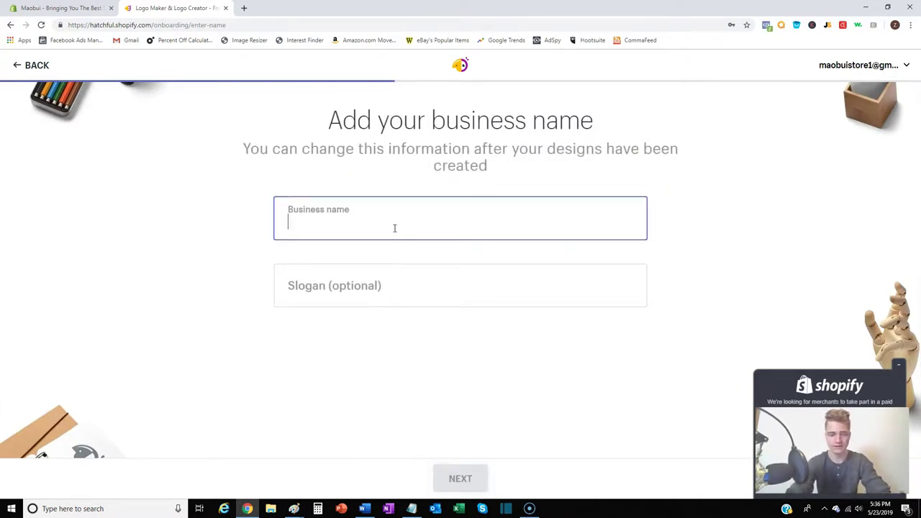
pyautogui.write('Mao')
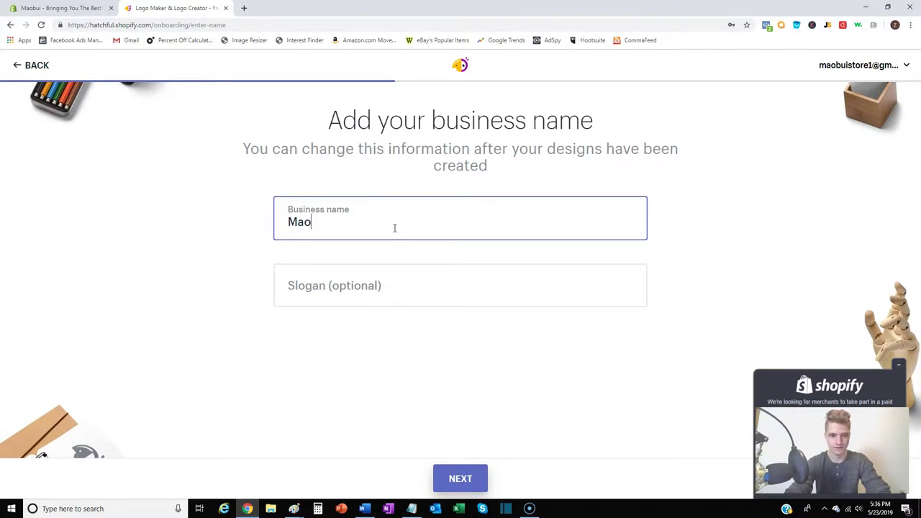
pyautogui.write('bui')
pyautogui.click(479, 351)
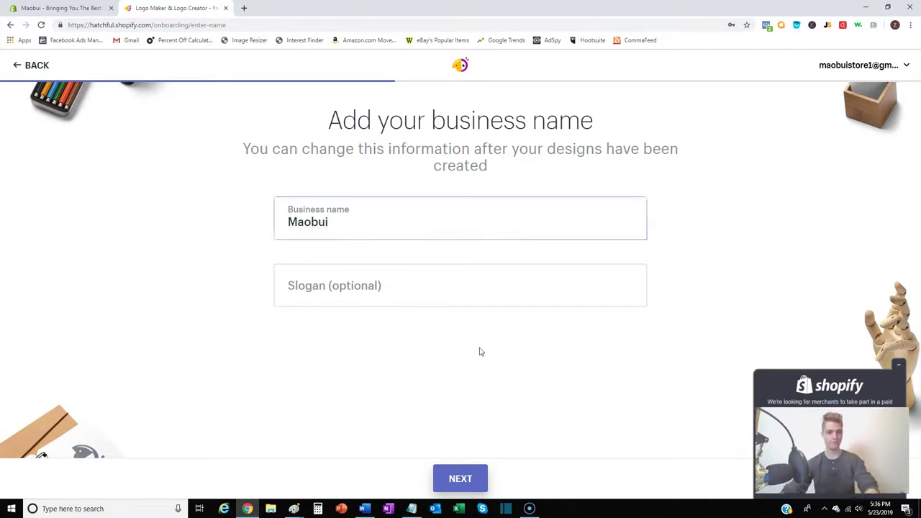
# Step: Keep Online store or website as the logo's use and generate the logos
pyautogui.click(461, 478)
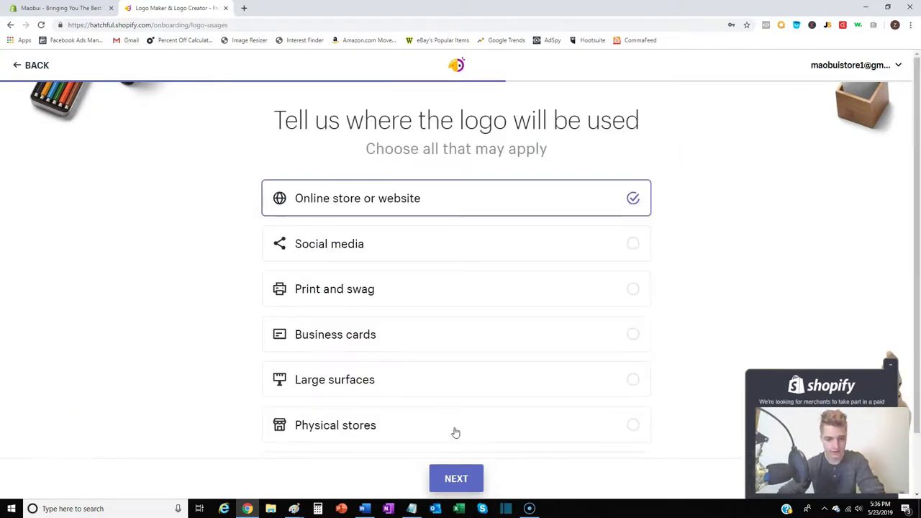
pyautogui.scroll(-1, 397, 208)
pyautogui.scroll(1, 396, 206)
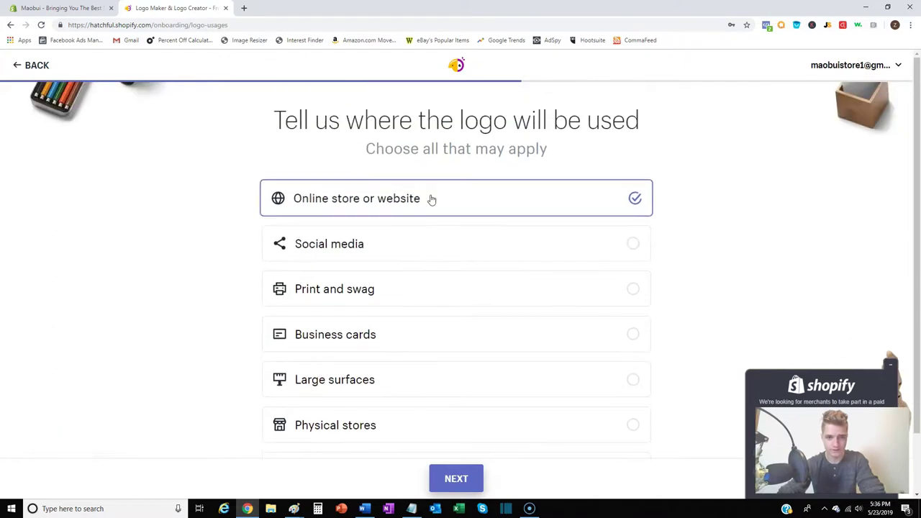
pyautogui.scroll(-1, 413, 313)
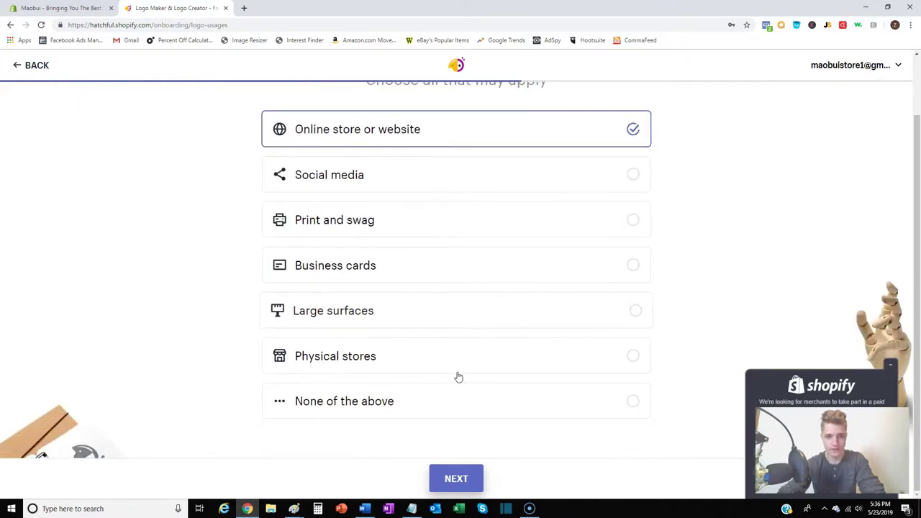
pyautogui.click(472, 484)
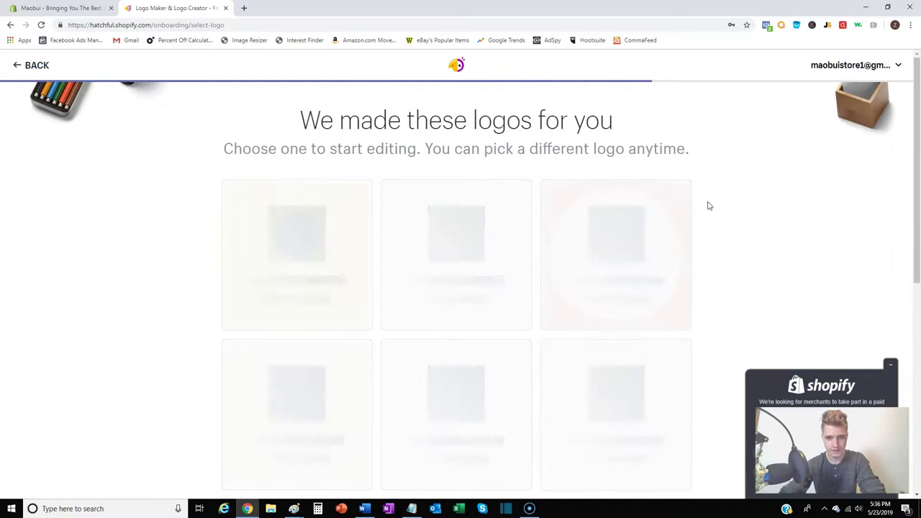
# Step: Scroll through the generated Maobui logo designs, then switch to the Maobui store tab
pyautogui.scroll(-1, 709, 202)
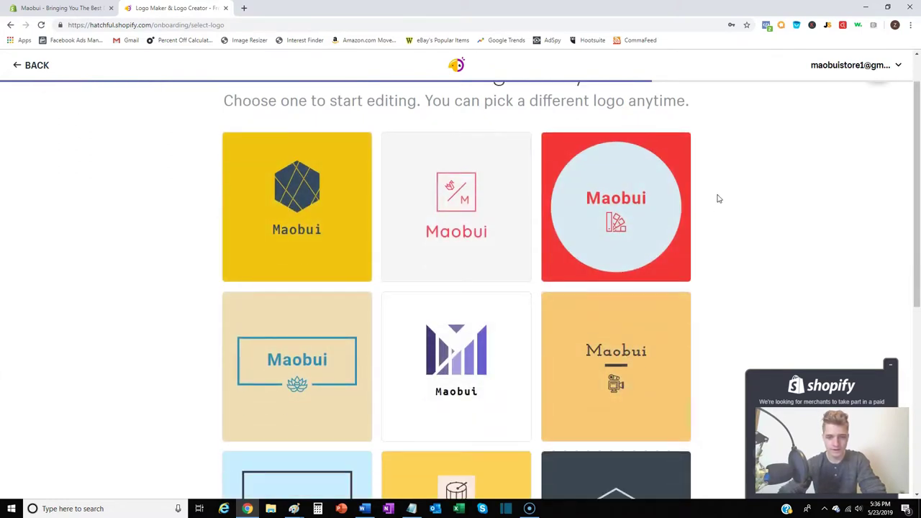
pyautogui.scroll(-2, 722, 199)
pyautogui.scroll(-3, 728, 199)
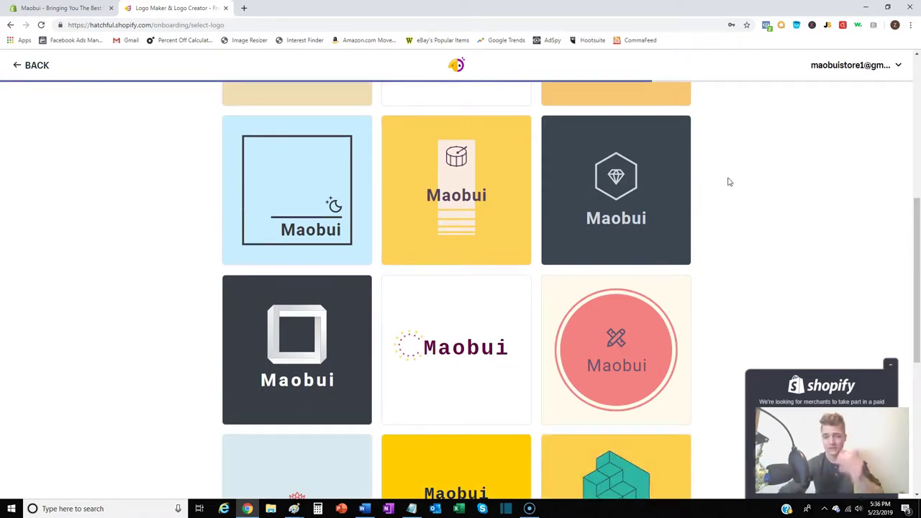
pyautogui.scroll(4, 701, 205)
pyautogui.scroll(2, 701, 211)
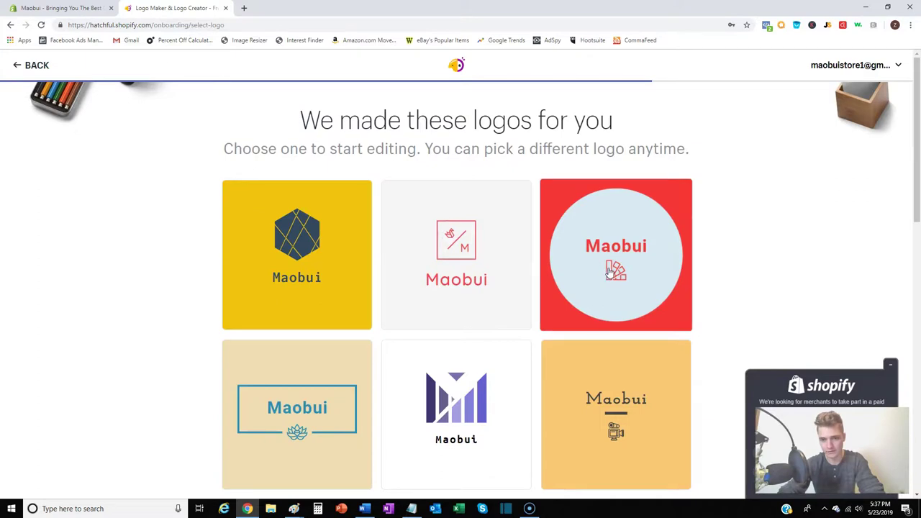
pyautogui.scroll(-2, 579, 276)
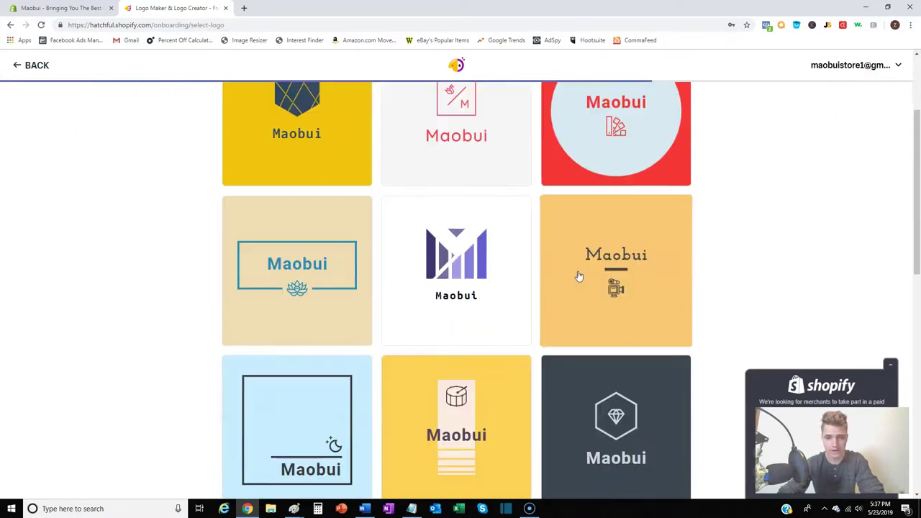
pyautogui.scroll(-1, 579, 274)
pyautogui.scroll(-2, 590, 269)
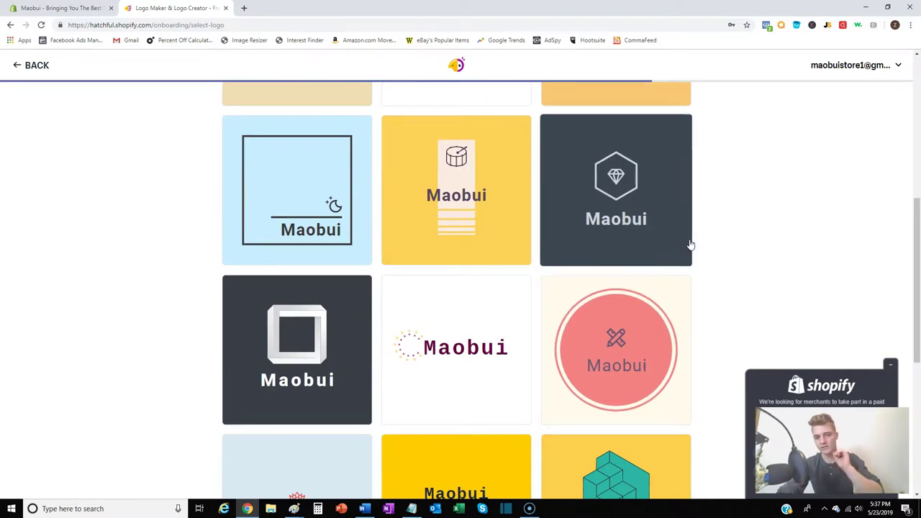
pyautogui.scroll(-4, 683, 252)
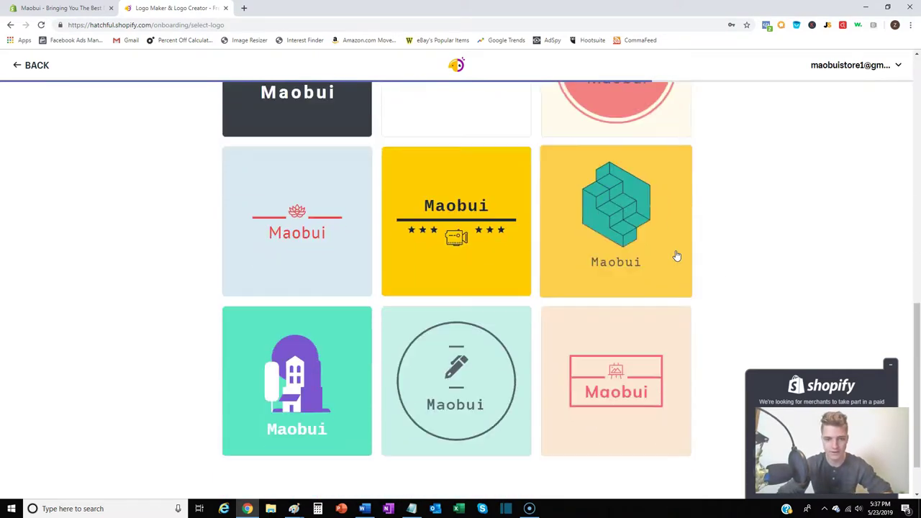
pyautogui.scroll(-1, 676, 255)
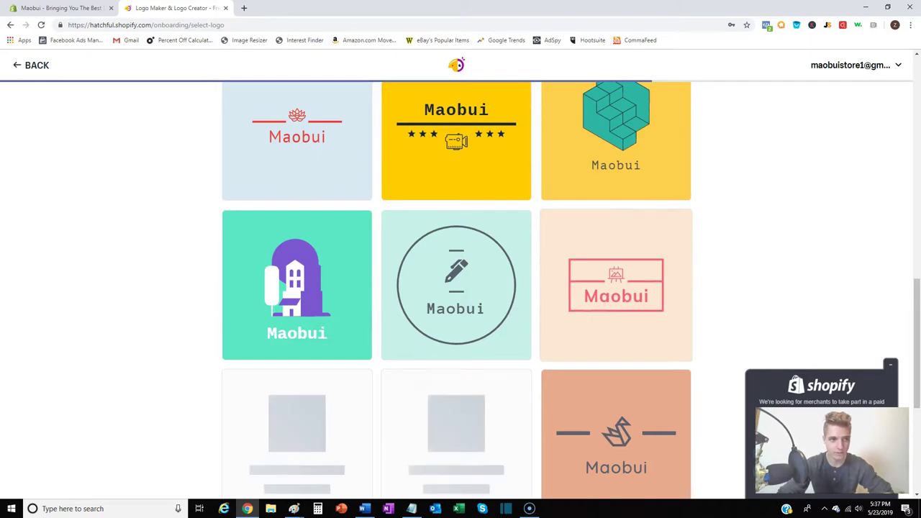
pyautogui.click(86, 8)
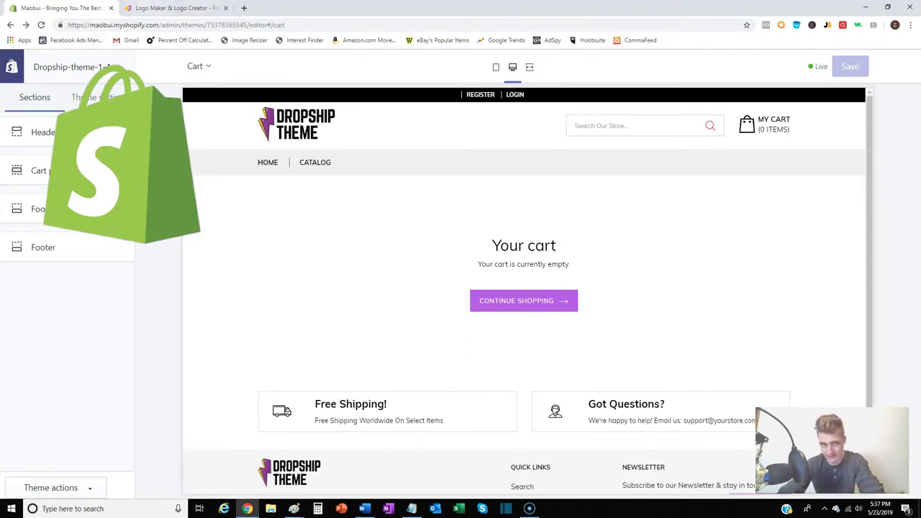
# Step: Return to the Hatchful tab showing the generated Maobui logos
pyautogui.click(164, 7)
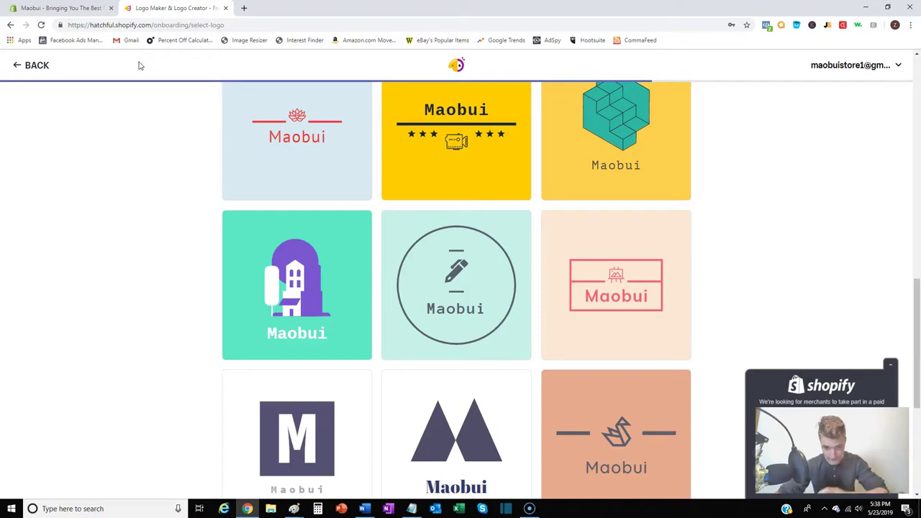
pyautogui.scroll(-4, 223, 127)
pyautogui.scroll(-3, 479, 286)
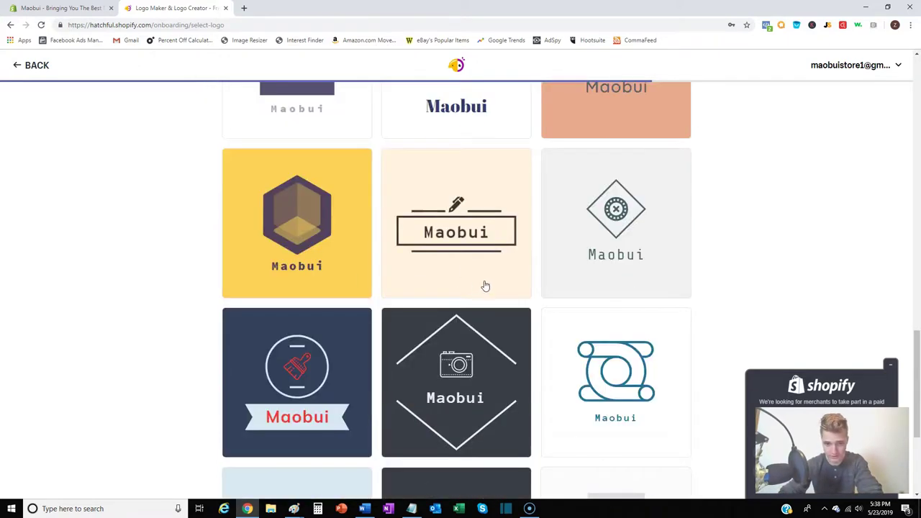
pyautogui.scroll(-6, 496, 285)
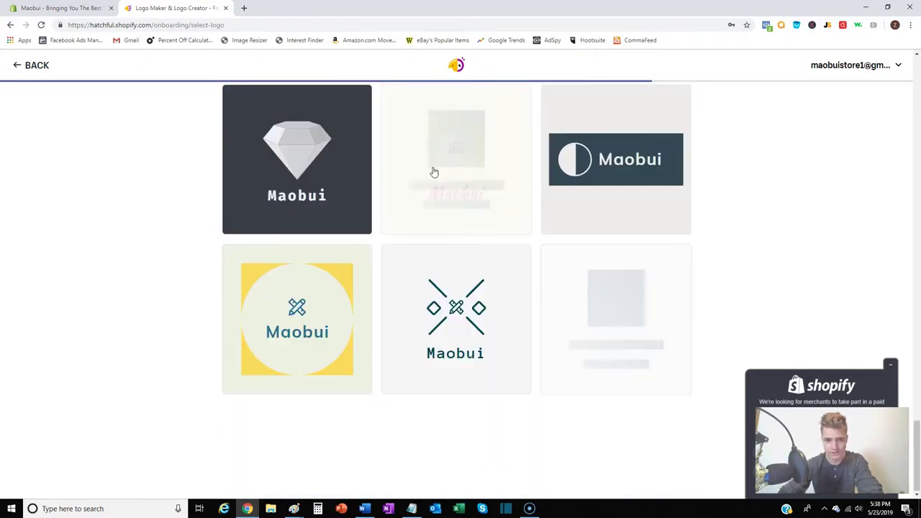
pyautogui.scroll(-3, 637, 265)
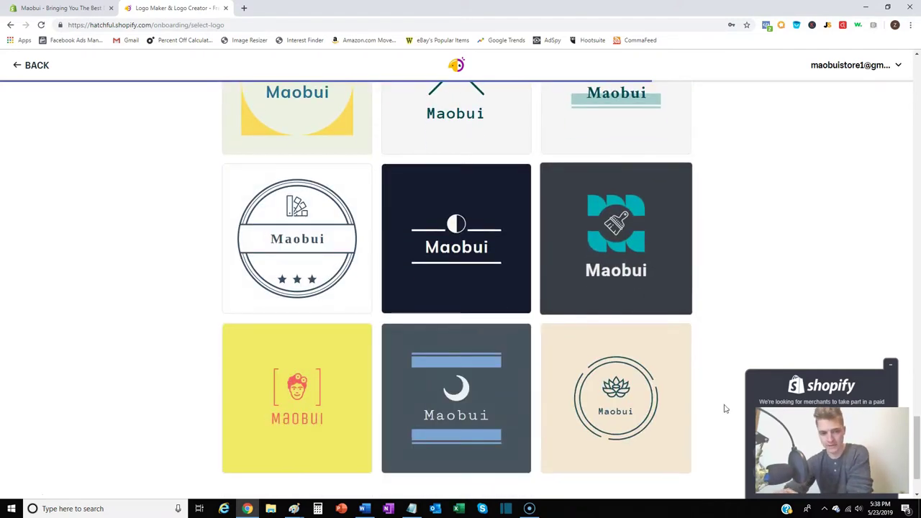
pyautogui.rightClick(257, 260)
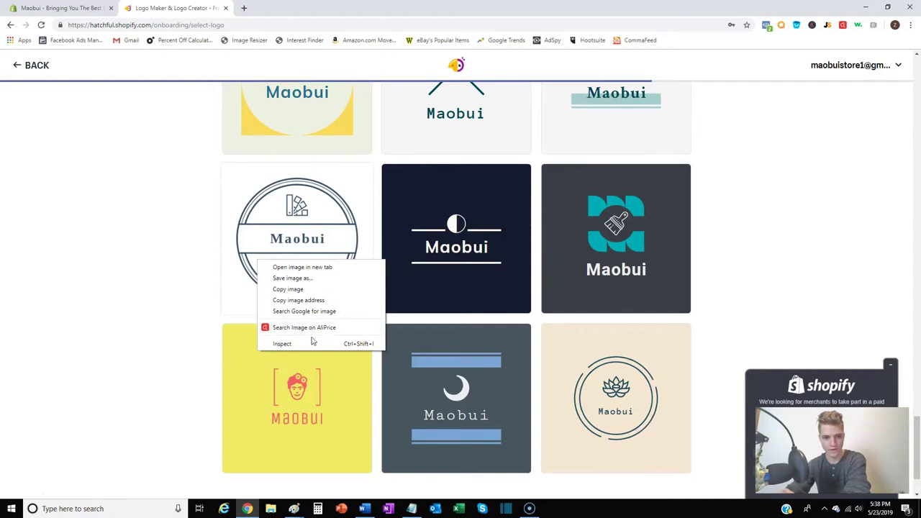
pyautogui.click(812, 288)
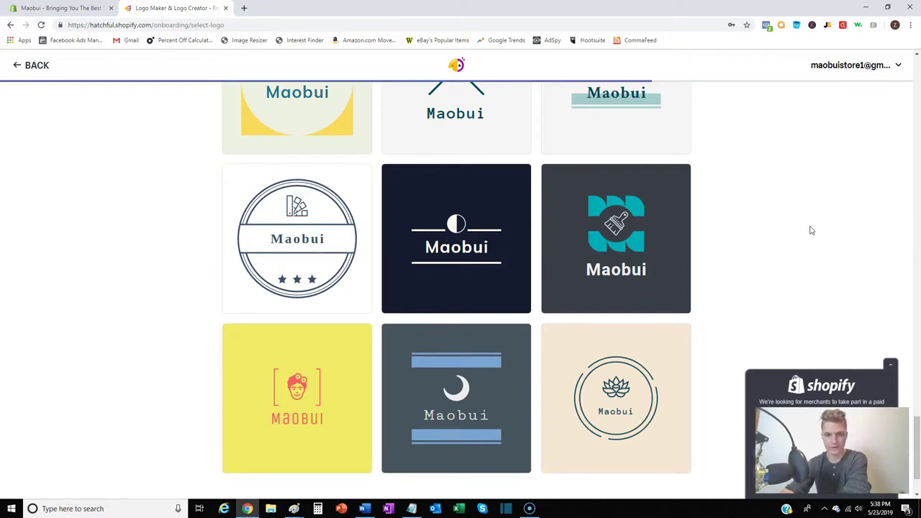
pyautogui.scroll(-1, 801, 245)
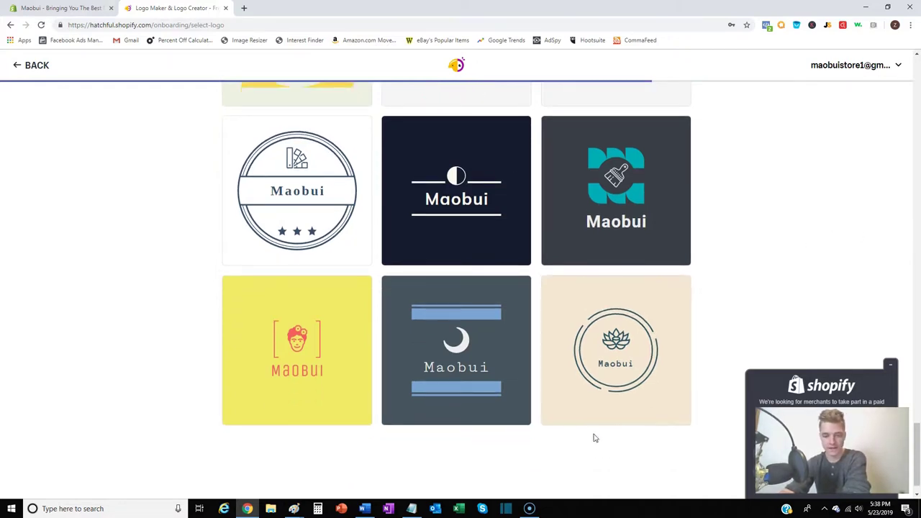
pyautogui.scroll(-1, 592, 448)
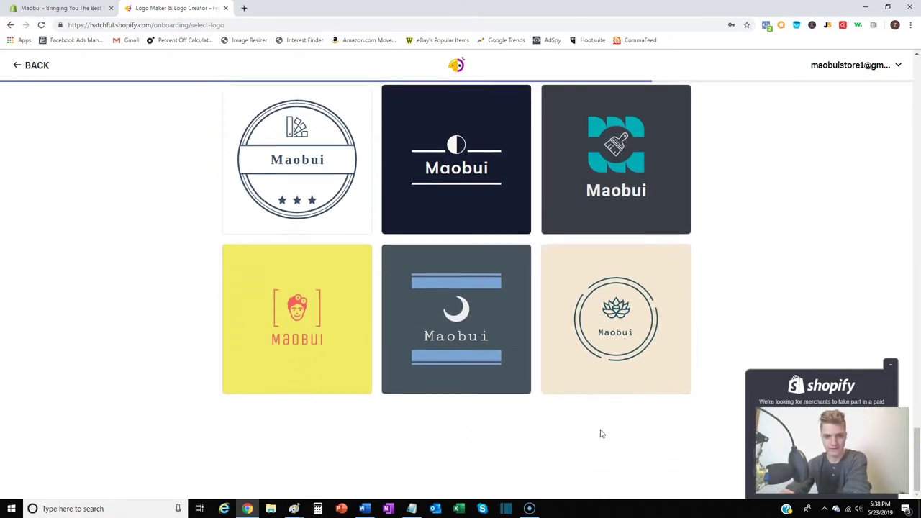
pyautogui.scroll(3, 559, 440)
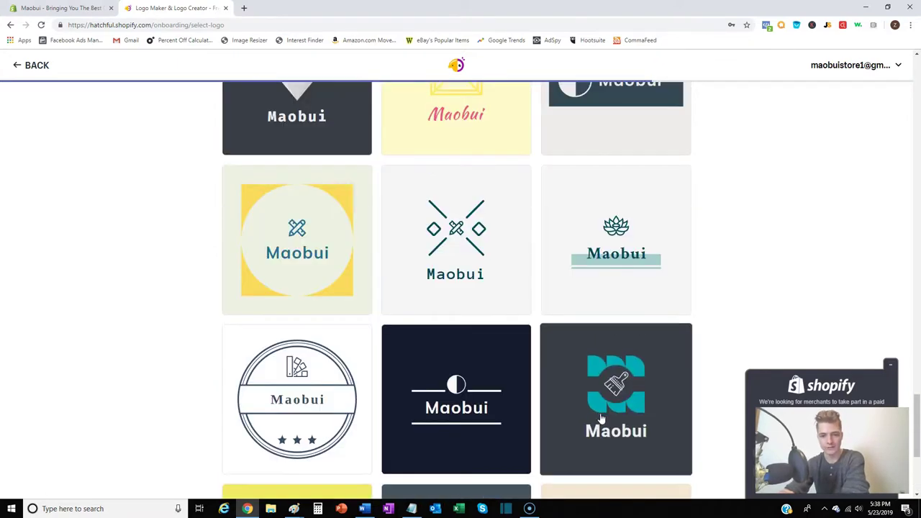
pyautogui.scroll(10, 600, 423)
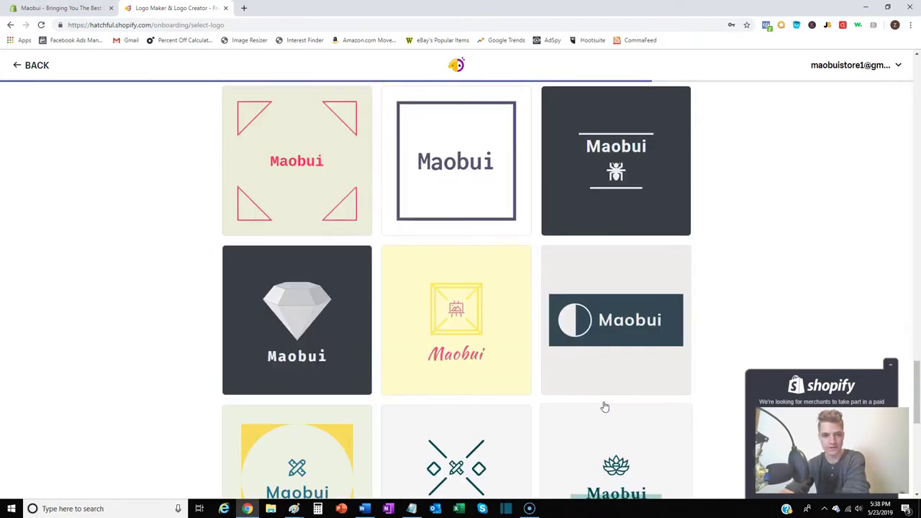
pyautogui.scroll(3, 399, 274)
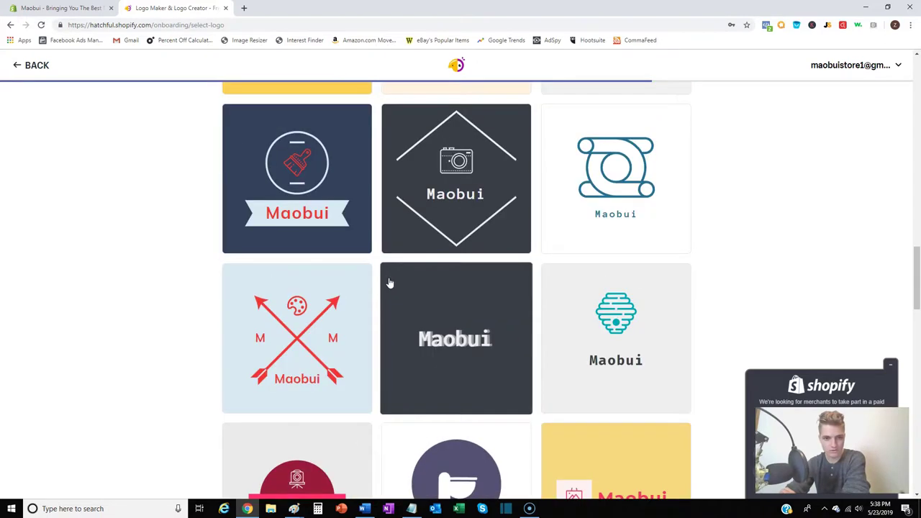
pyautogui.scroll(3, 374, 285)
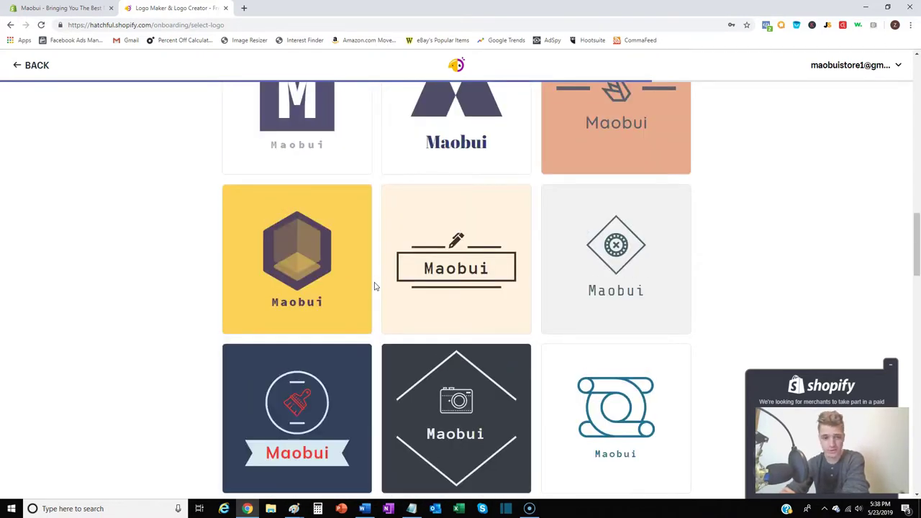
pyautogui.scroll(6, 374, 286)
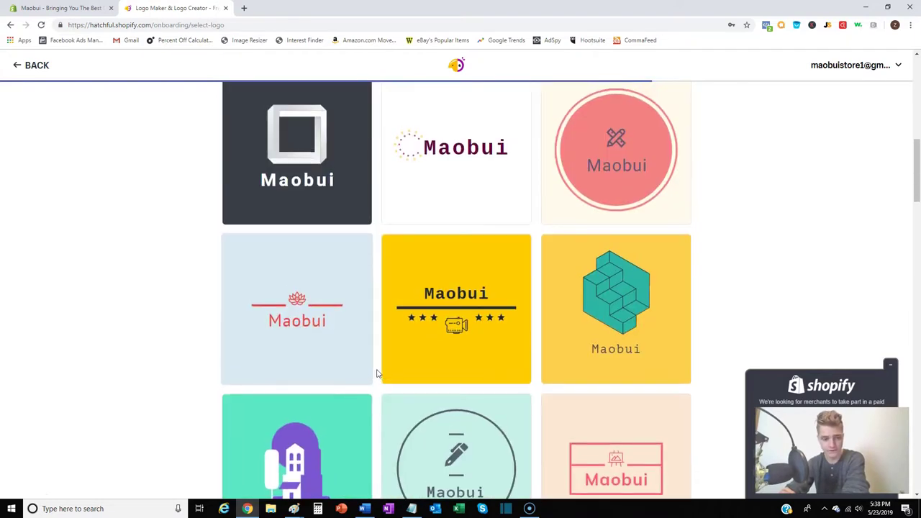
pyautogui.scroll(7, 375, 374)
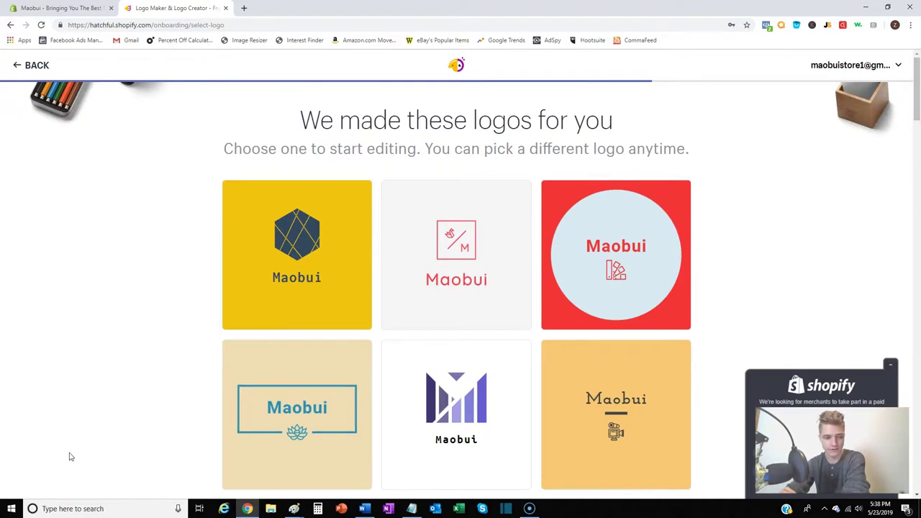
pyautogui.scroll(-2, 372, 353)
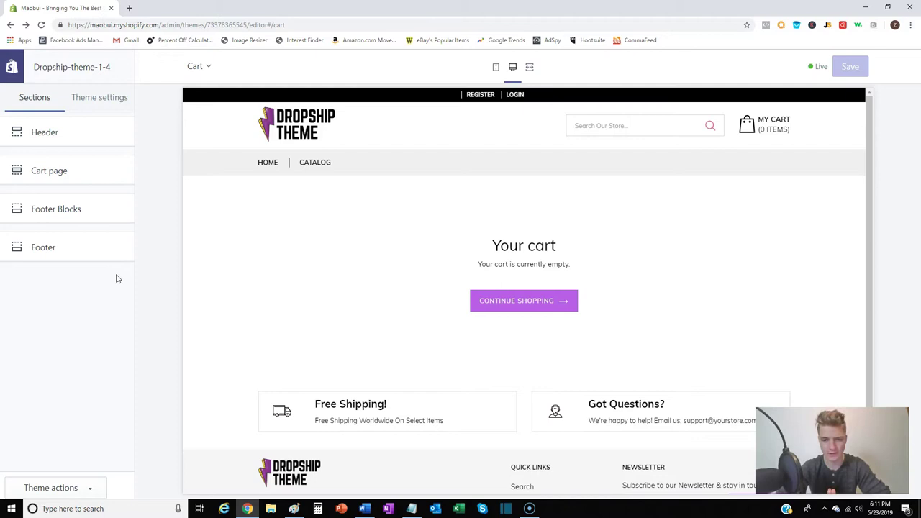
# Step: Bring Paint forward with the 400 × 280 px maobui_logo2 image
pyautogui.click(293, 508)
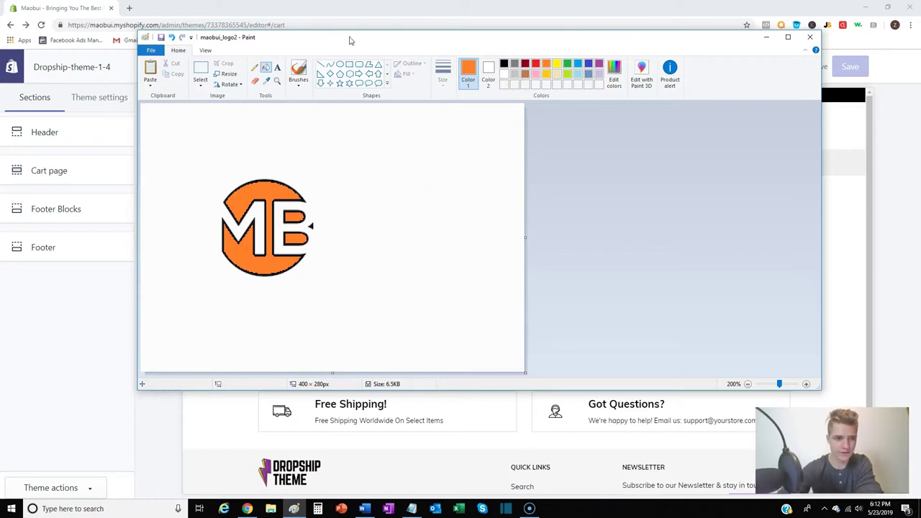
# Step: Move the MB logo to the canvas's top-left corner
pyautogui.click(203, 70)
pyautogui.moveTo(208, 165)
pyautogui.mouseDown()
pyautogui.moveTo(339, 257)
pyautogui.moveTo(337, 294)
pyautogui.moveTo(329, 296)
pyautogui.mouseUp()
pyautogui.moveTo(299, 262); pyautogui.dragTo(219, 187)
pyautogui.click(405, 261)
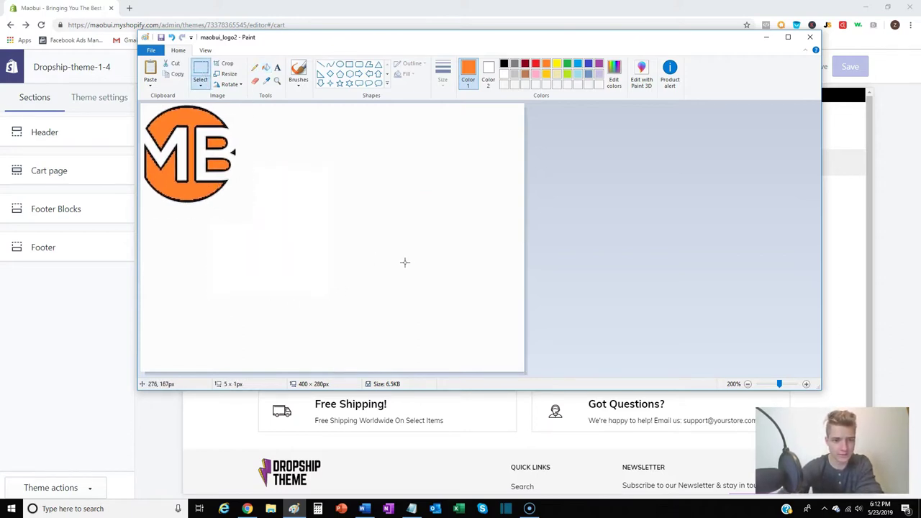
# Step: Trim the canvas to 110 × 110 px and paste the logo onto it
pyautogui.moveTo(525, 237); pyautogui.dragTo(252, 217)
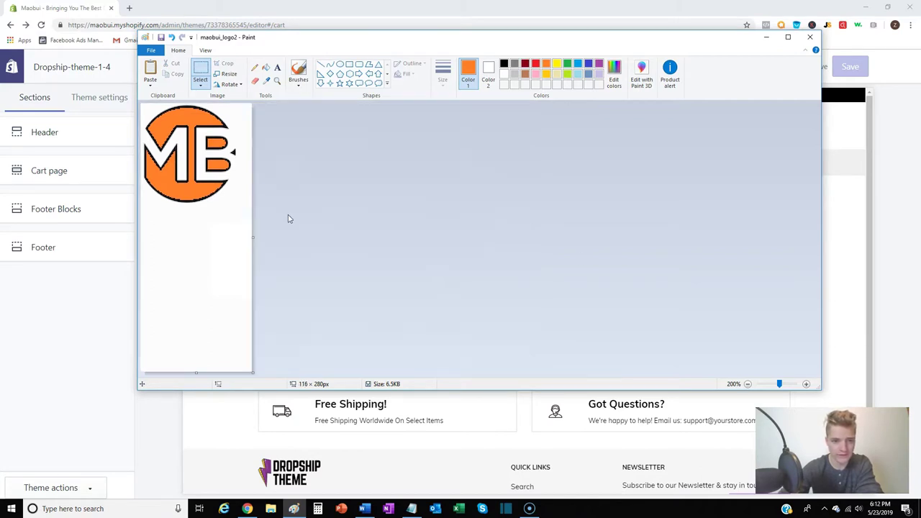
pyautogui.moveTo(197, 364); pyautogui.dragTo(197, 208)
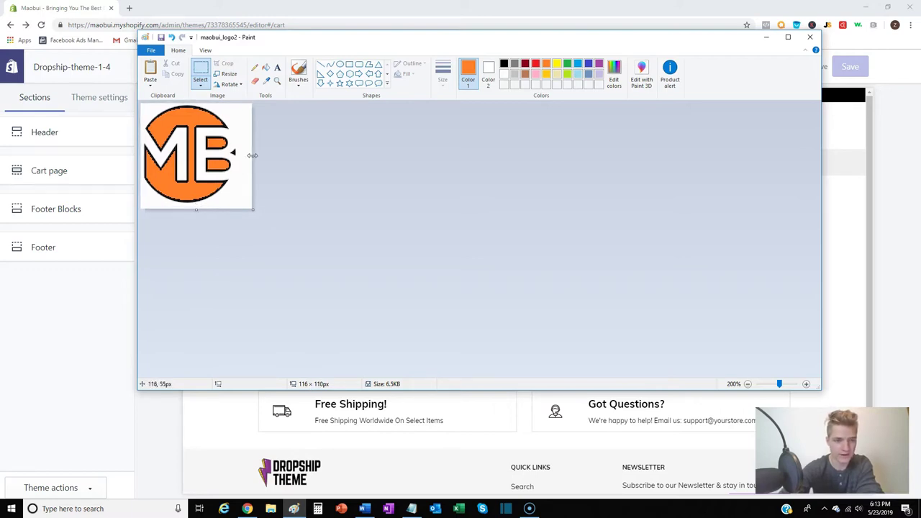
pyautogui.moveTo(252, 155); pyautogui.dragTo(245, 156)
pyautogui.rightClick(238, 158)
pyautogui.click(256, 186)
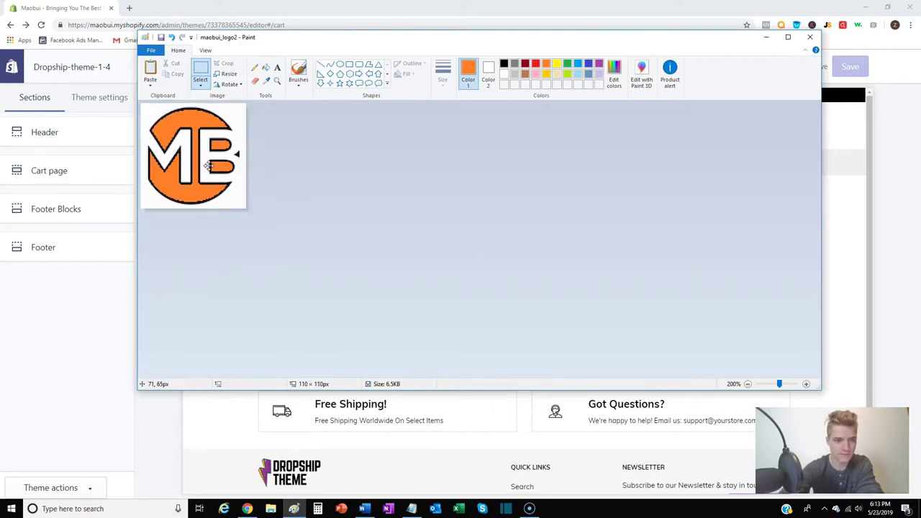
# Step: Open LunaPic's Transparent Background tool in a new Chrome tab via a 'trans' search
pyautogui.click(148, 17)
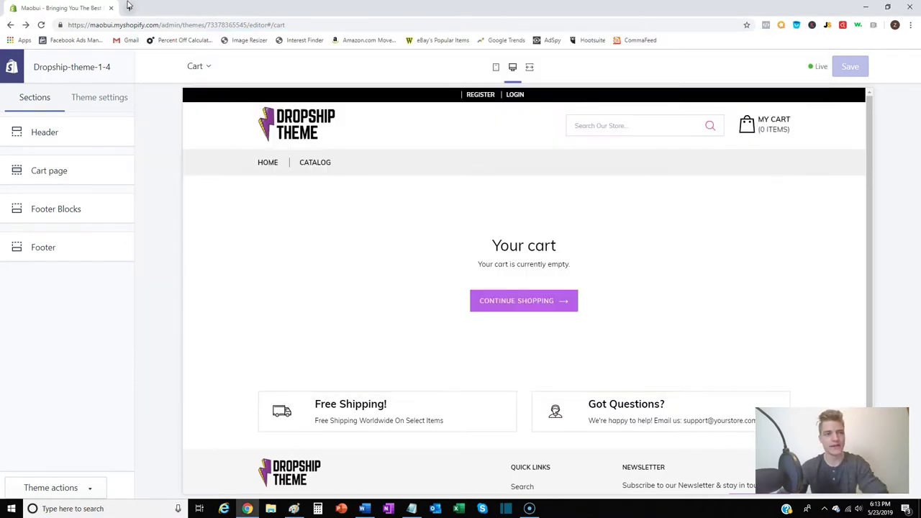
pyautogui.click(129, 8)
pyautogui.write('tran')
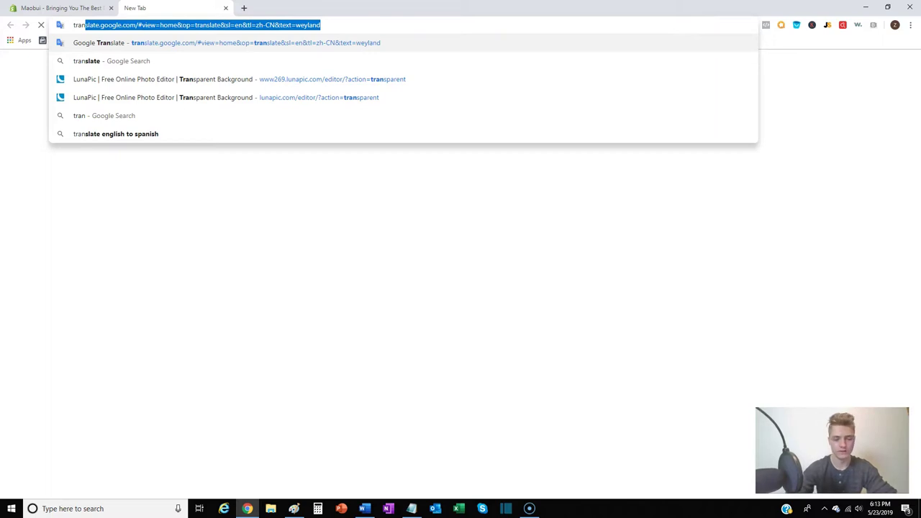
pyautogui.write('s')
pyautogui.press('Down')
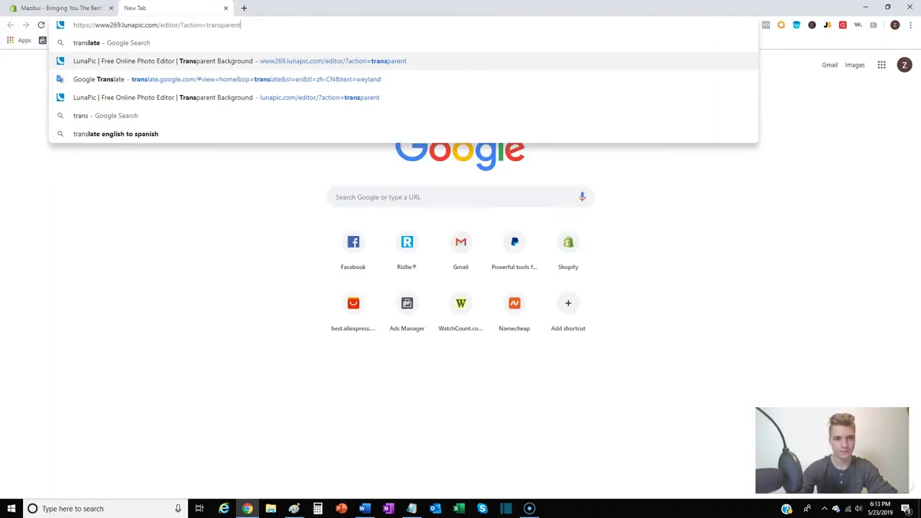
pyautogui.press('Return')
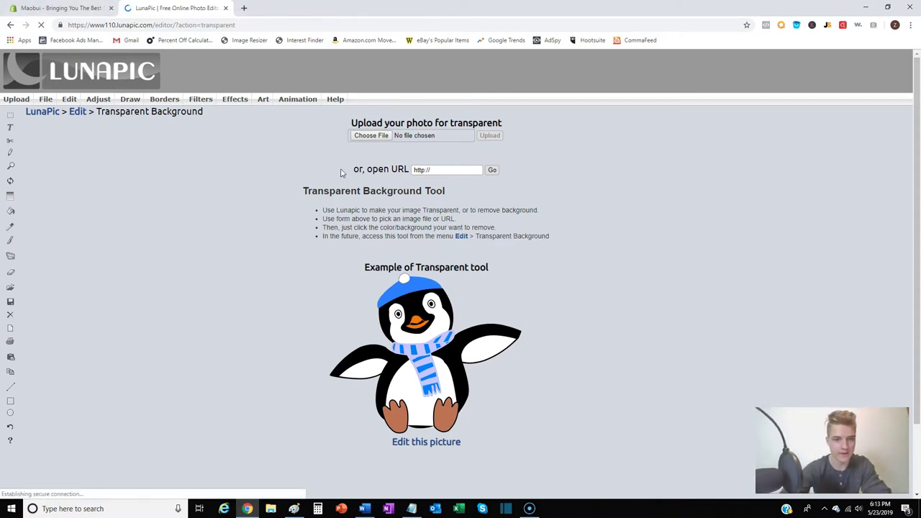
# Step: Upload maobui_logo2 from Downloads into LunaPic's transparency tool
pyautogui.click(371, 135)
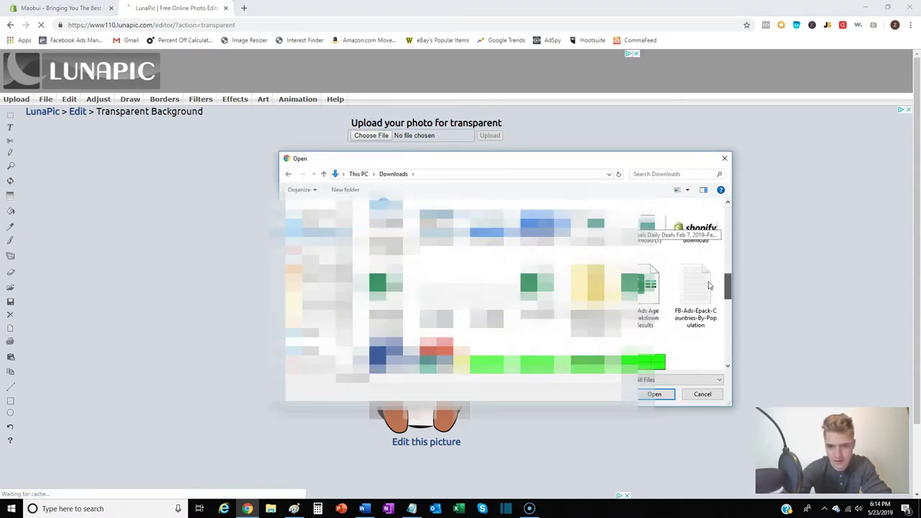
pyautogui.click(317, 246)
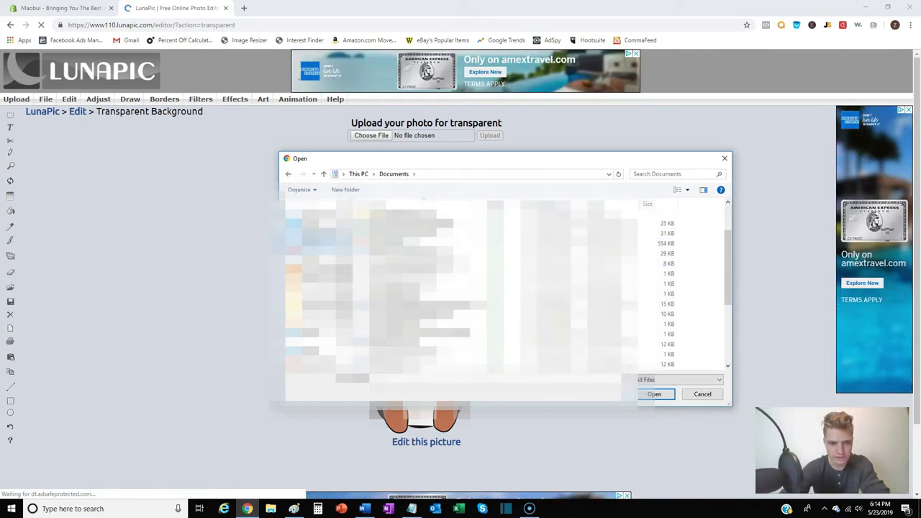
pyautogui.click(317, 229)
pyautogui.scroll(-3, 659, 297)
pyautogui.doubleClick(703, 294)
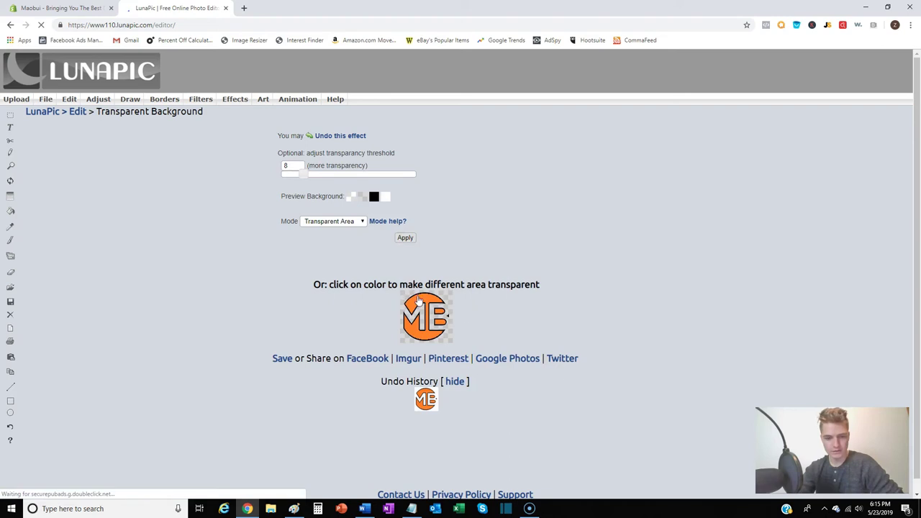
# Step: Save the transparent MB logo over maobui_logo2.png in Downloads, then close the LunaPic tab
pyautogui.rightClick(432, 324)
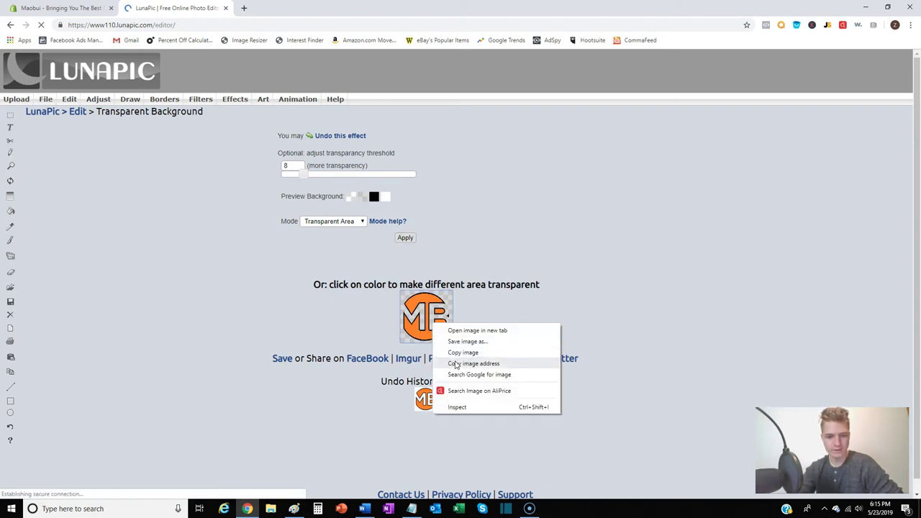
pyautogui.click(457, 342)
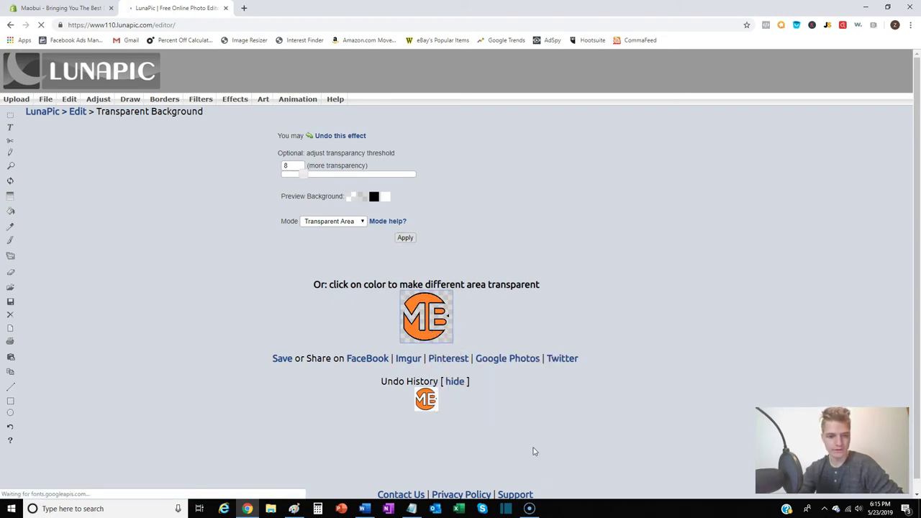
pyautogui.scroll(-5, 706, 311)
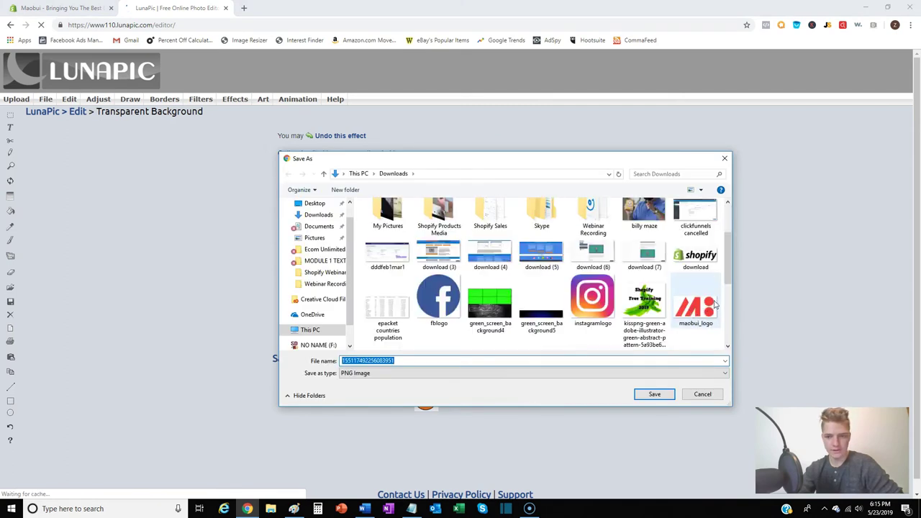
pyautogui.scroll(-1, 705, 316)
pyautogui.scroll(10, 706, 317)
pyautogui.scroll(-3, 705, 316)
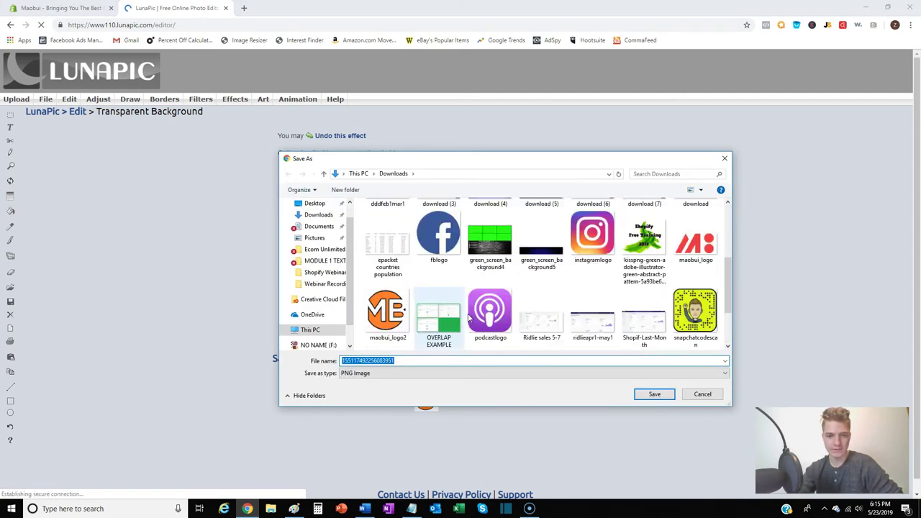
pyautogui.doubleClick(377, 306)
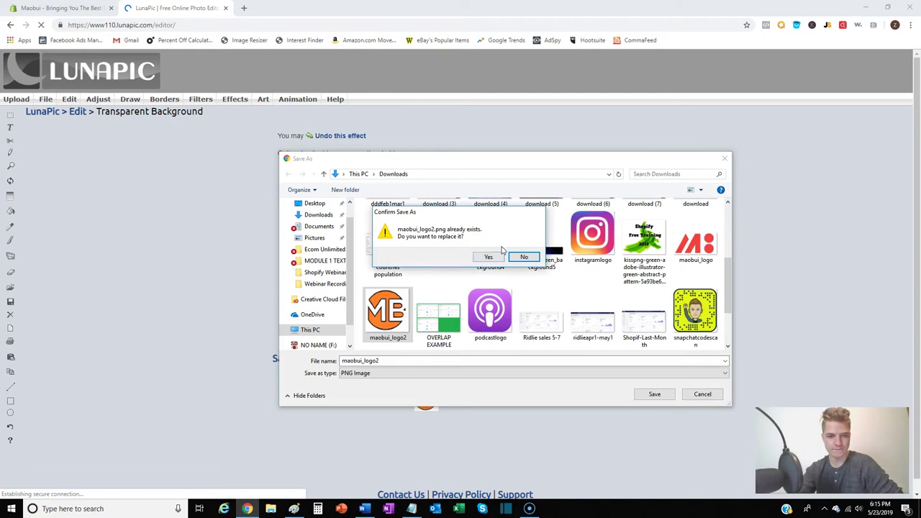
pyautogui.click(488, 256)
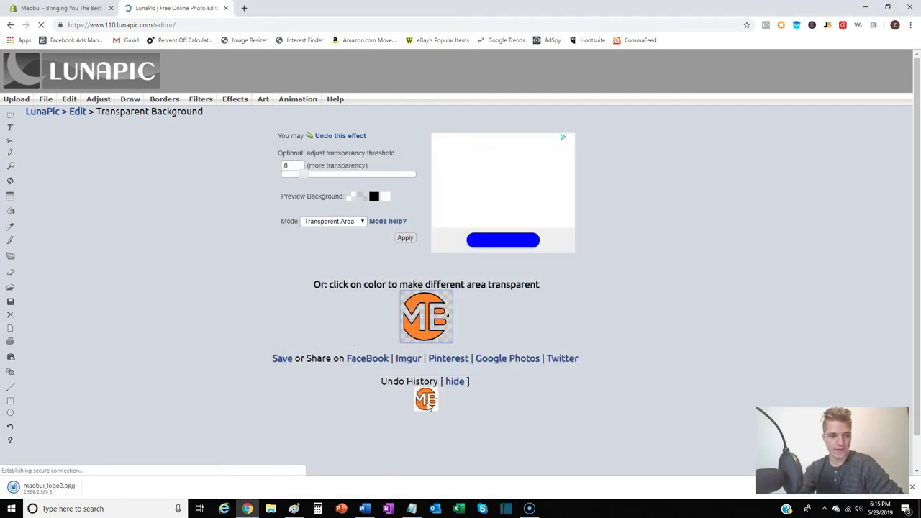
pyautogui.click(225, 8)
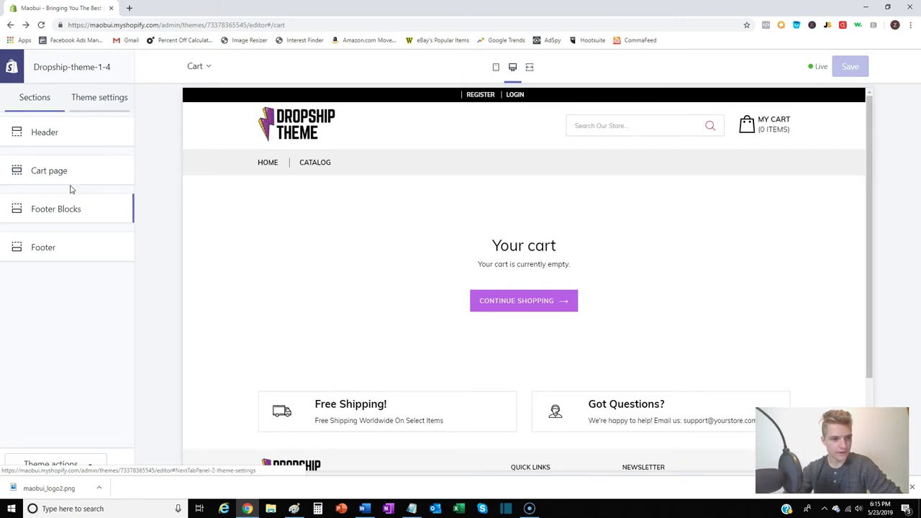
# Step: In Theme settings > Logo, upload maobui_logo2 and set it as the desktop logo
pyautogui.click(84, 98)
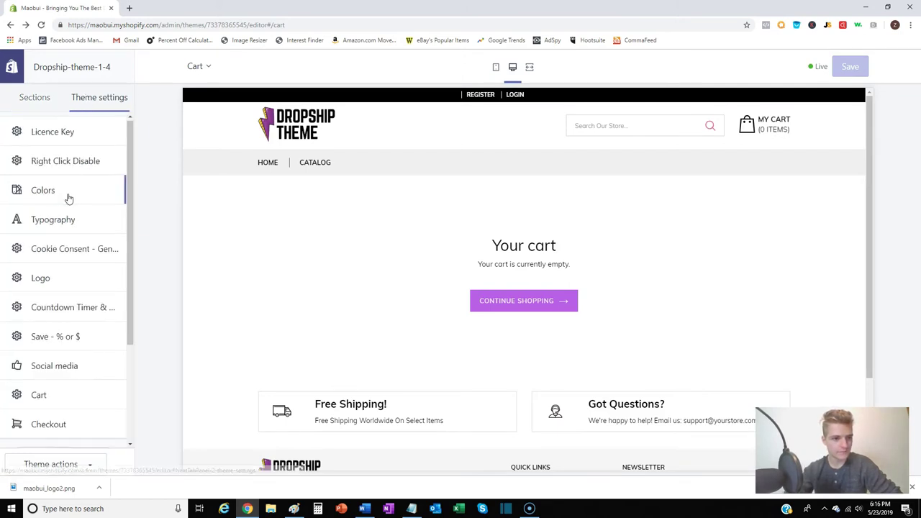
pyautogui.scroll(-1, 69, 198)
pyautogui.click(77, 229)
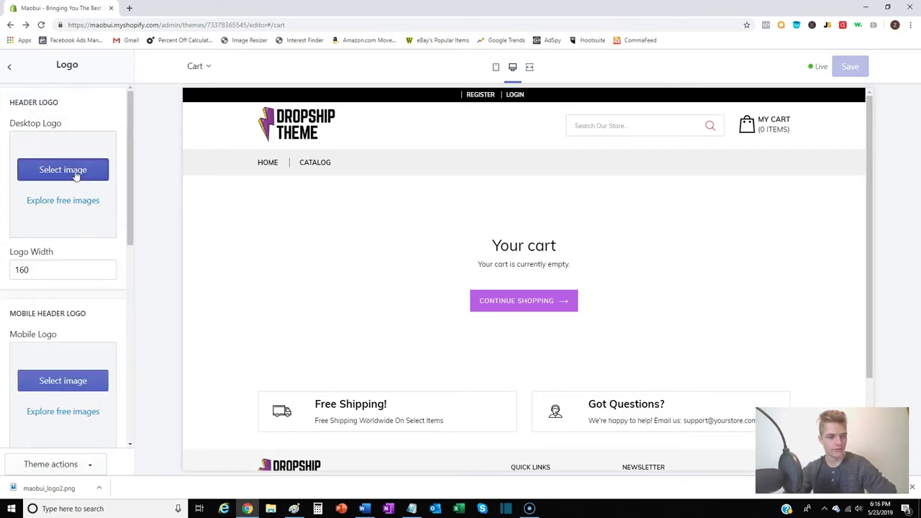
pyautogui.click(75, 173)
pyautogui.click(61, 240)
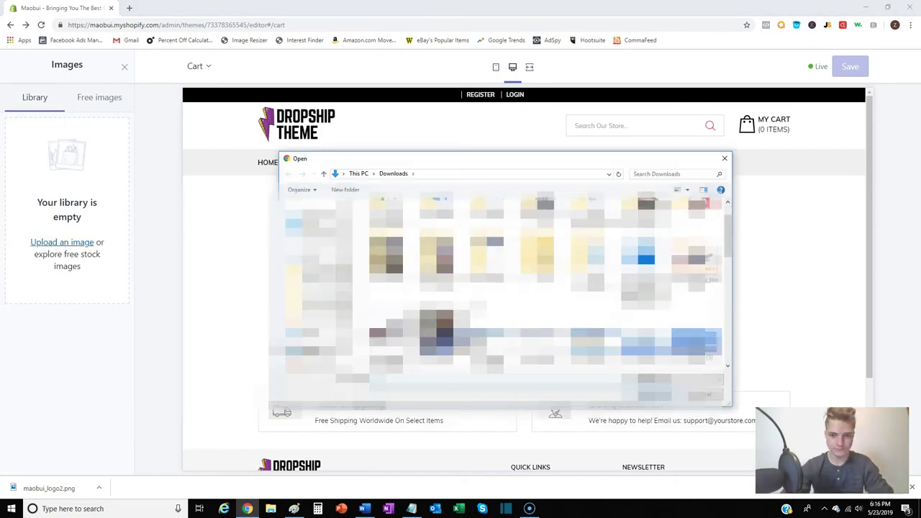
pyautogui.scroll(-8, 502, 284)
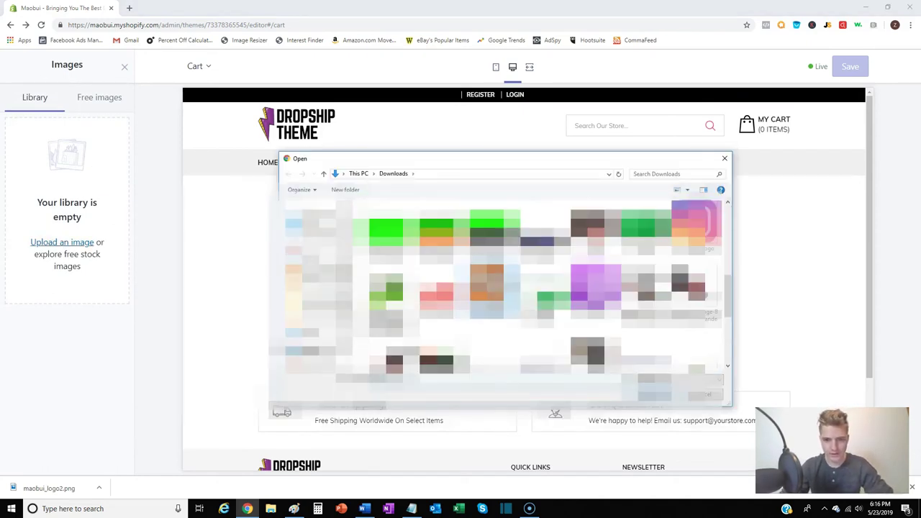
pyautogui.doubleClick(595, 284)
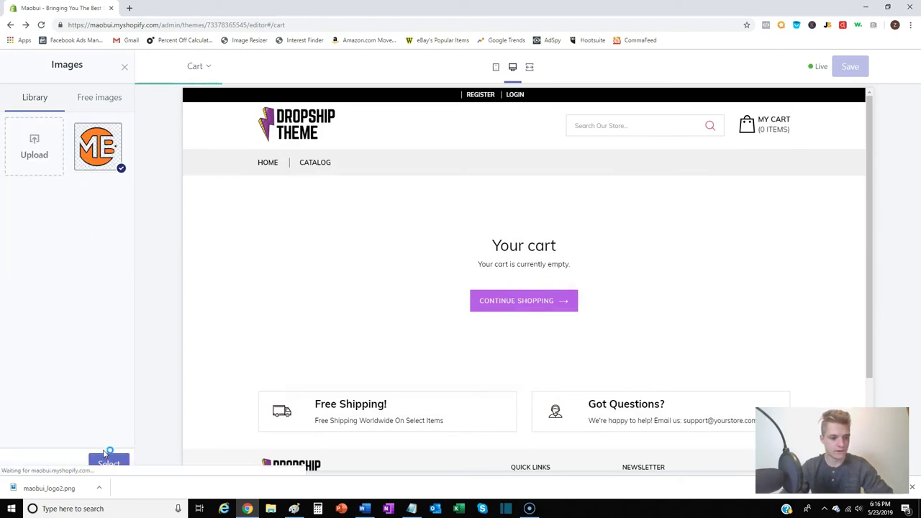
pyautogui.click(105, 455)
# Step: Use the same MB image for the mobile logo and the footer logo
pyautogui.scroll(-2, 71, 392)
pyautogui.click(78, 261)
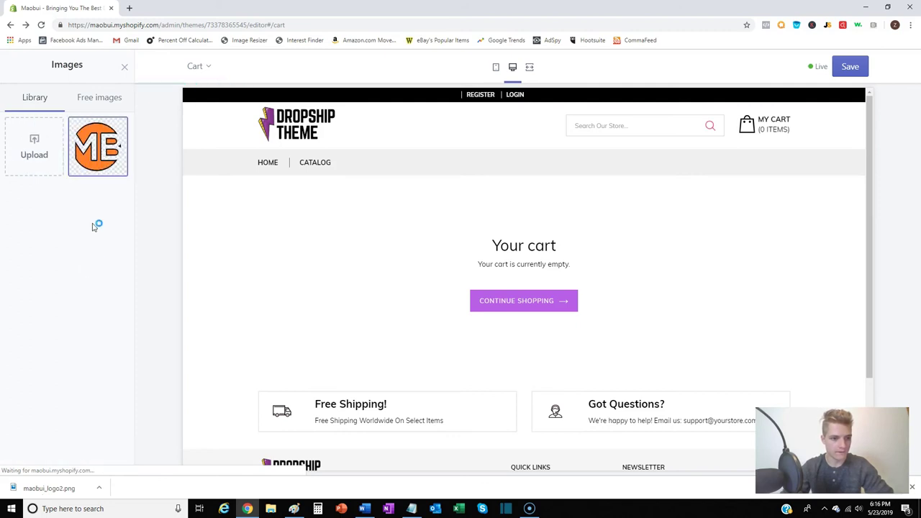
pyautogui.click(105, 457)
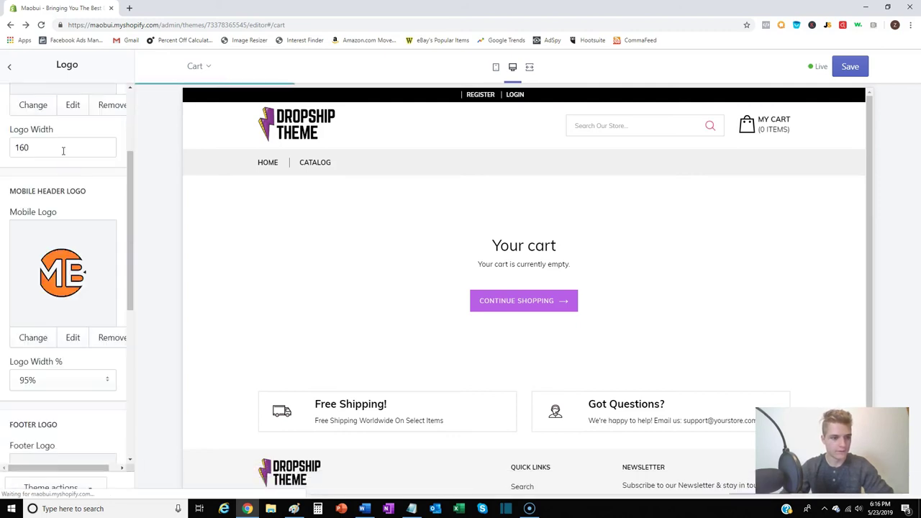
pyautogui.scroll(-4, 72, 308)
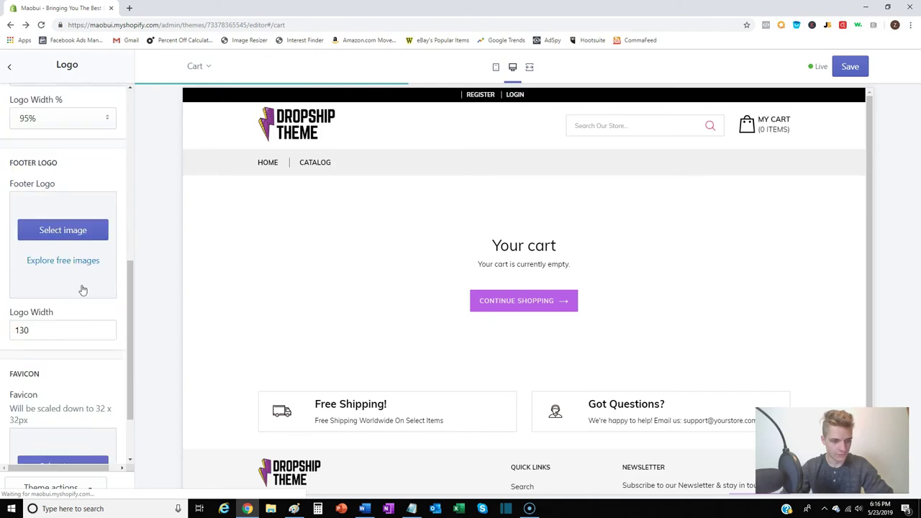
pyautogui.click(79, 206)
pyautogui.click(94, 162)
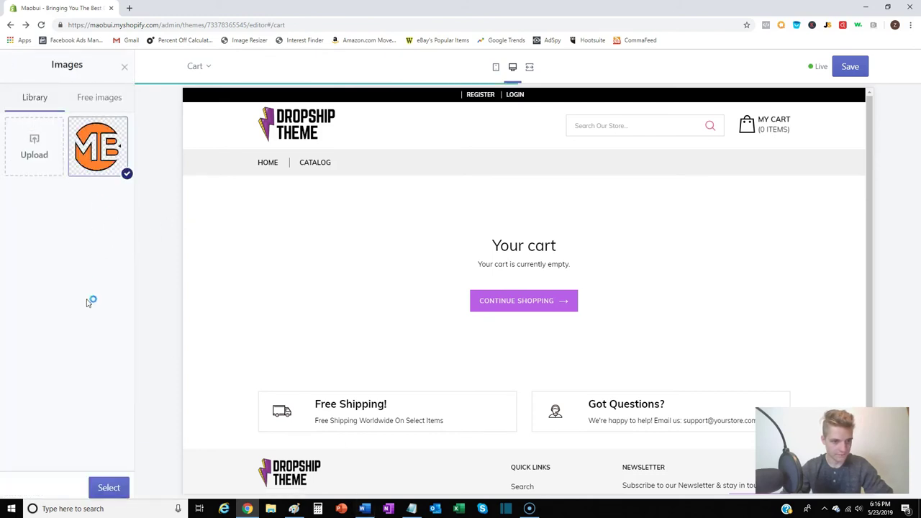
pyautogui.click(108, 488)
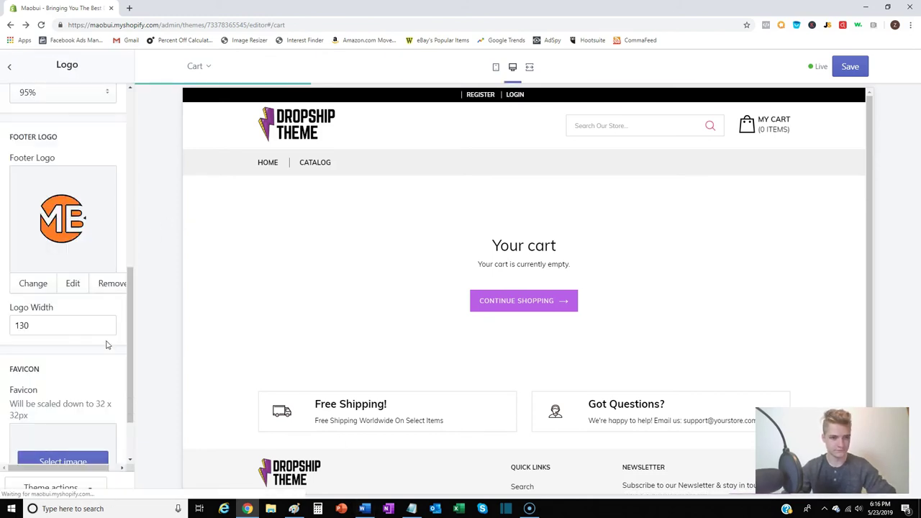
# Step: Pick the MB image from the library as the favicon
pyautogui.scroll(-2, 70, 335)
pyautogui.click(76, 380)
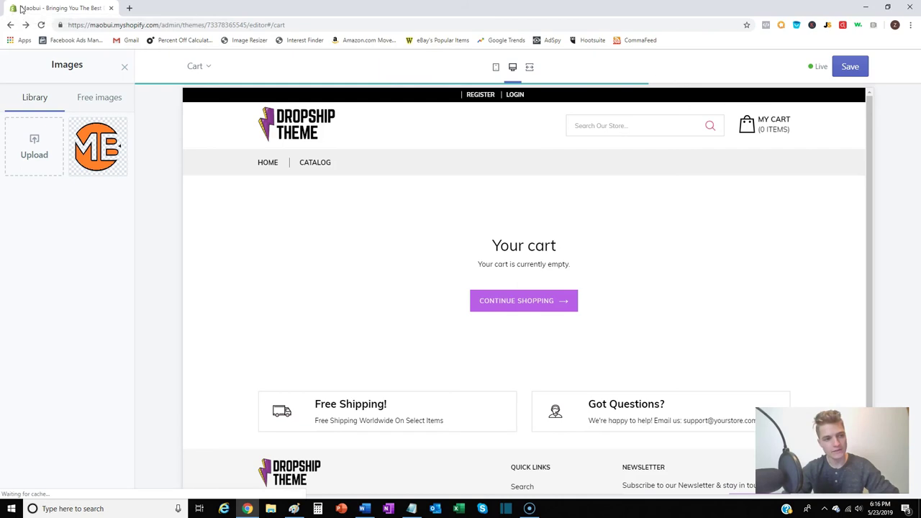
pyautogui.click(109, 170)
# Step: Apply the MB favicon, then view the cart page in mobile preview to check header and footer logos
pyautogui.click(107, 478)
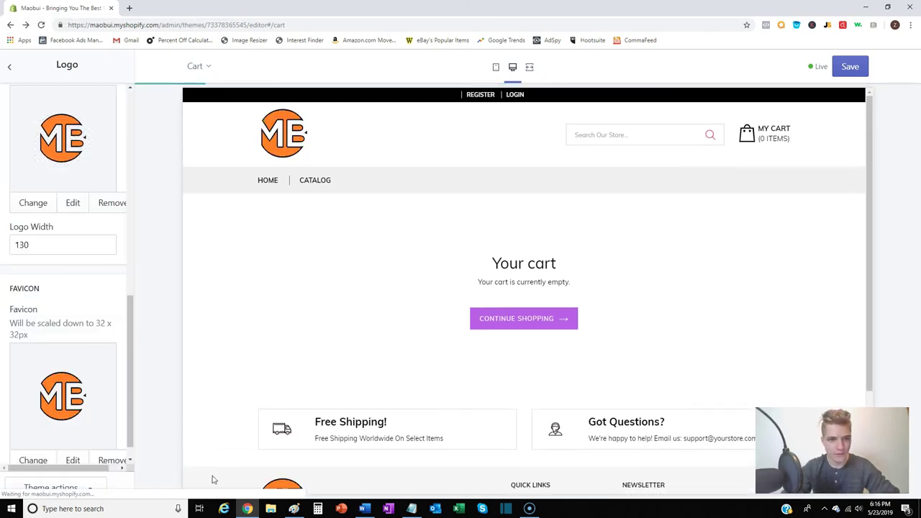
pyautogui.click(495, 66)
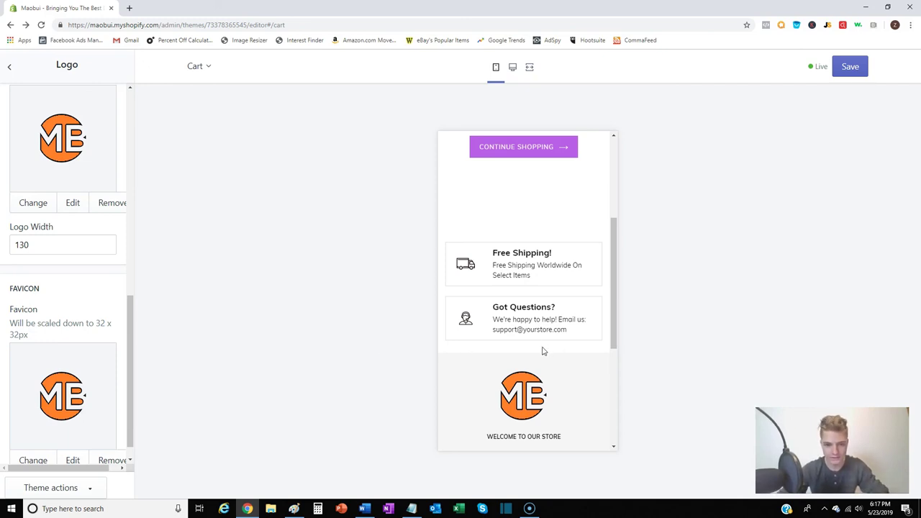
pyautogui.scroll(3, 543, 351)
pyautogui.scroll(-1, 79, 327)
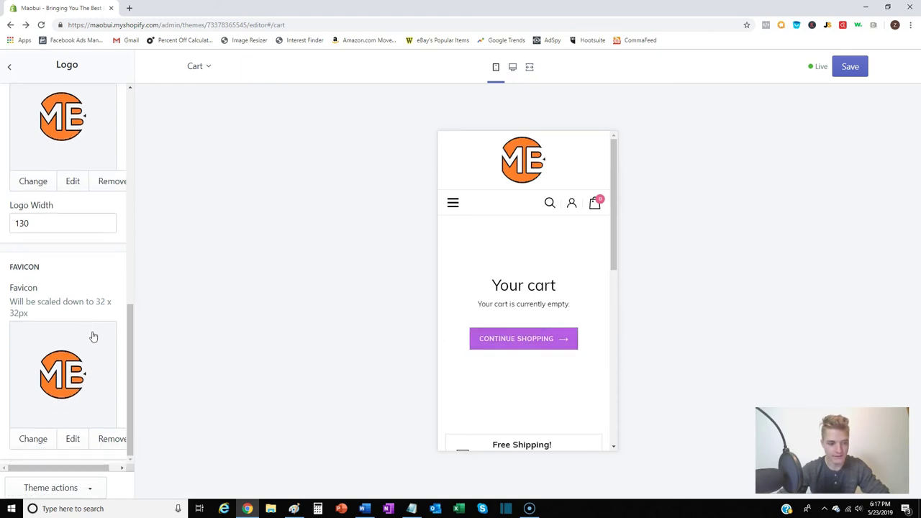